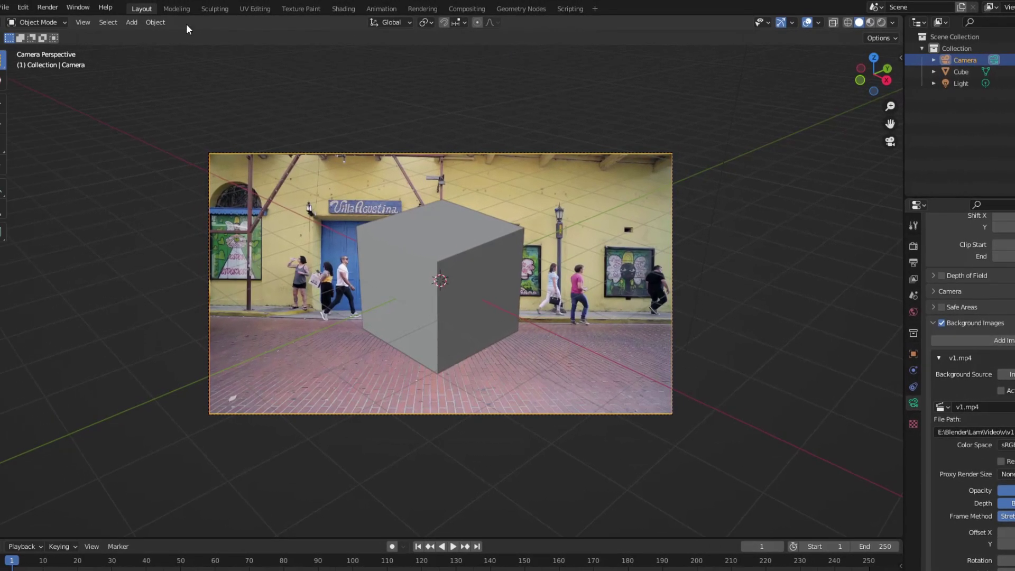
Step: Render a test image of the cube over the v1.mp4 footage, then move to the Compositing workspace
{"action": "left_click", "coordinate": [53, 9]}
{"action": "left_click", "coordinate": [45, 19]}
{"action": "left_click", "coordinate": [458, 10]}
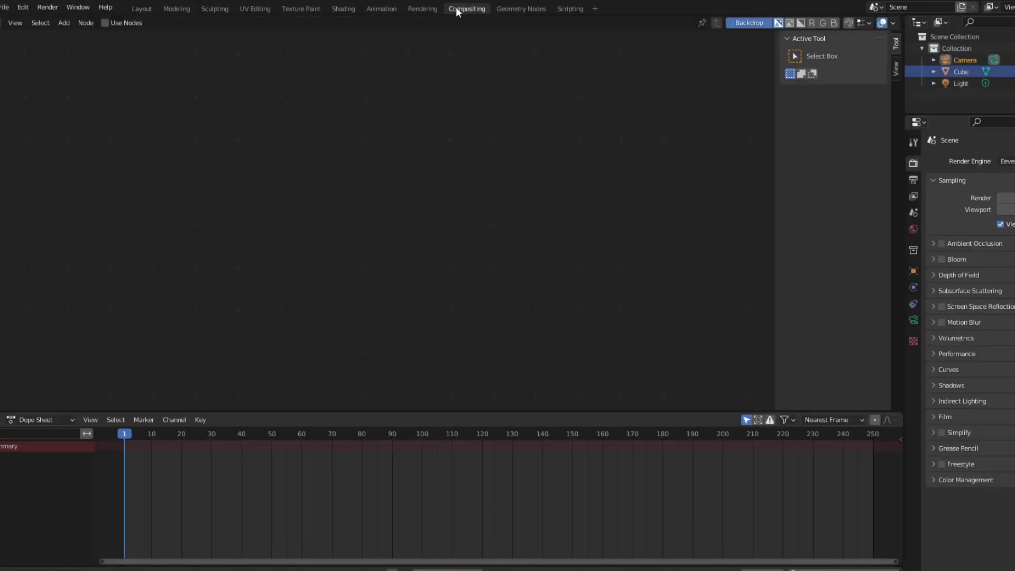
Step: Enable Use Nodes and insert an Alpha Over node on the Render Layers link
{"action": "left_click", "coordinate": [105, 22]}
{"action": "left_click_drag", "start_coordinate": [329, 154], "coordinate": [165, 232]}
{"action": "left_click", "coordinate": [461, 228]}
{"action": "left_click", "coordinate": [63, 23]}
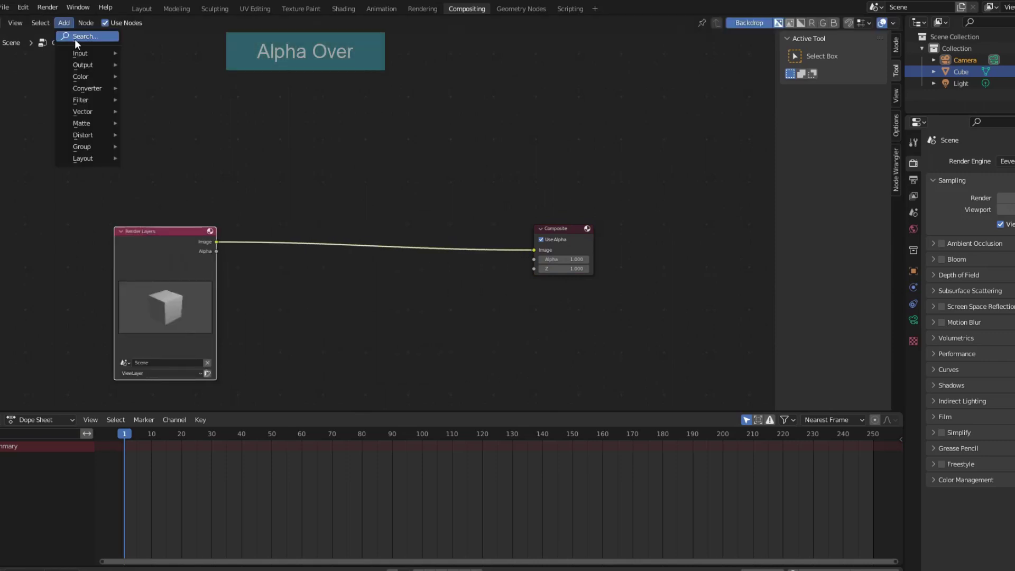
{"action": "left_click", "coordinate": [75, 39]}
{"action": "type", "text": "over"}
{"action": "key", "text": "Return"}
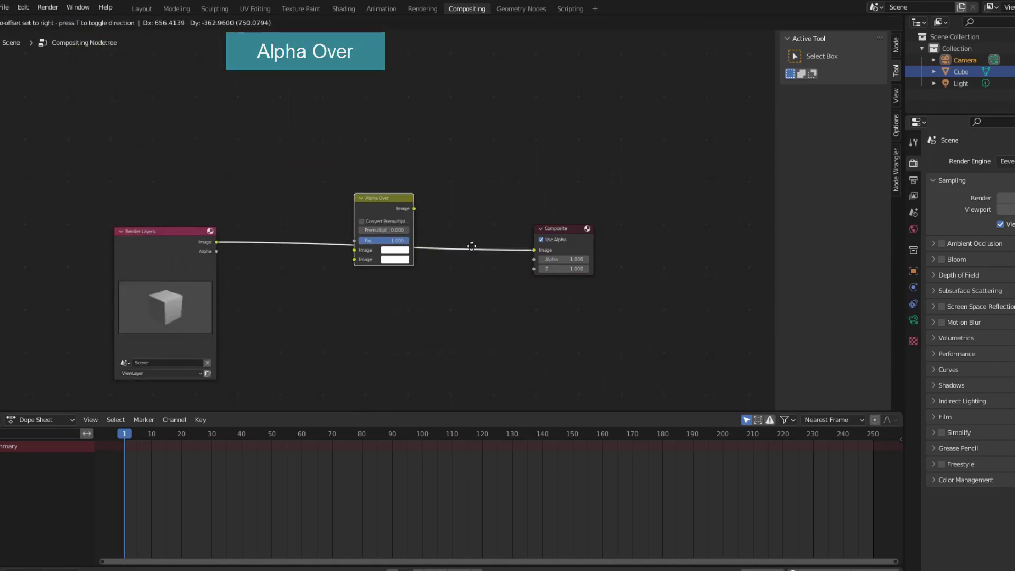
{"action": "left_click", "coordinate": [375, 285]}
Step: Add a Movie Clip node loading v1.mp4 and connect it to Alpha Over's background input
{"action": "left_click", "coordinate": [64, 23]}
{"action": "left_click", "coordinate": [76, 36]}
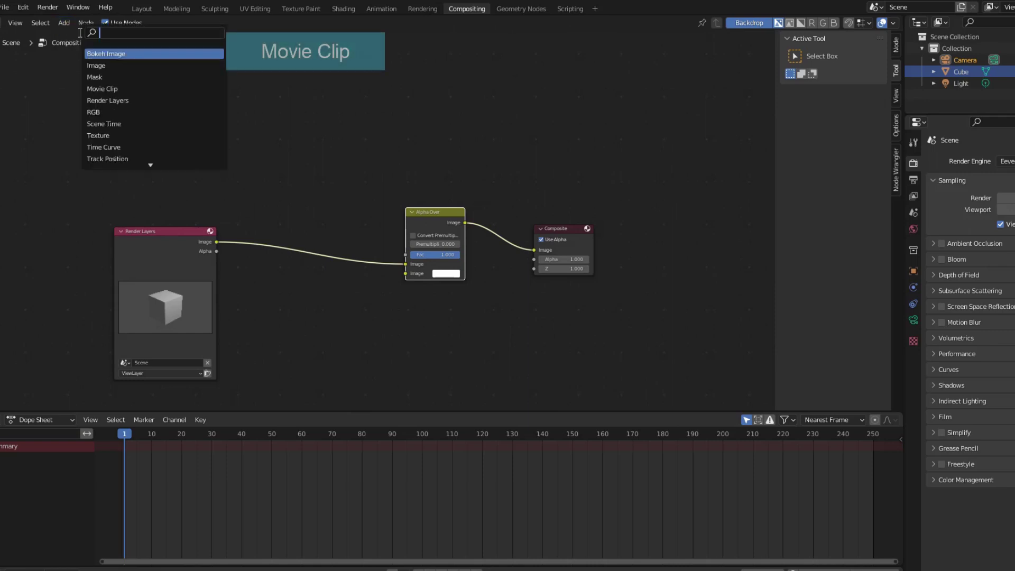
{"action": "type", "text": "clip"}
{"action": "key", "text": "Return"}
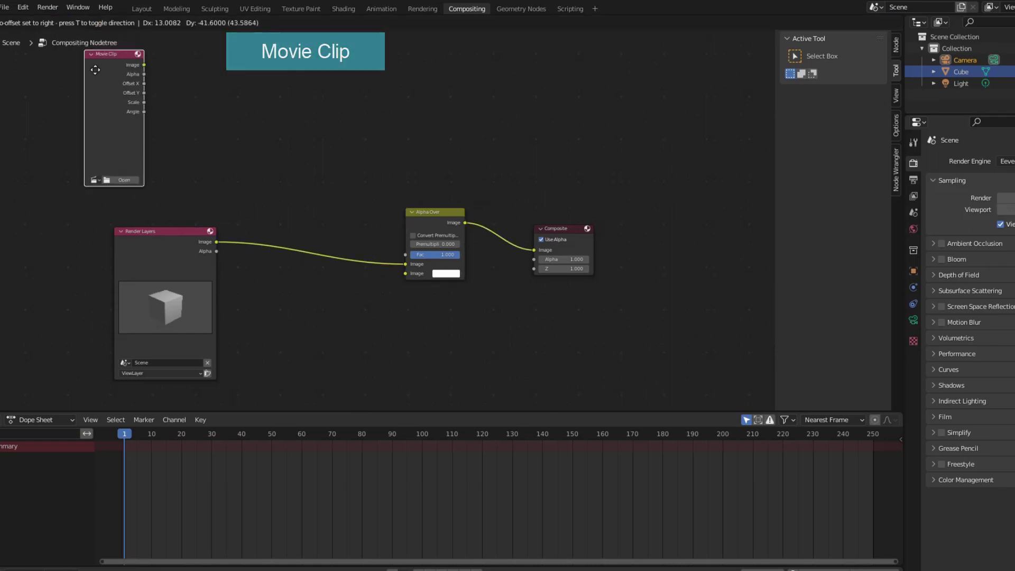
{"action": "left_click", "coordinate": [157, 122]}
{"action": "scroll", "coordinate": [158, 212], "scroll_direction": "up", "scroll_amount": 1}
{"action": "left_click", "coordinate": [108, 185]}
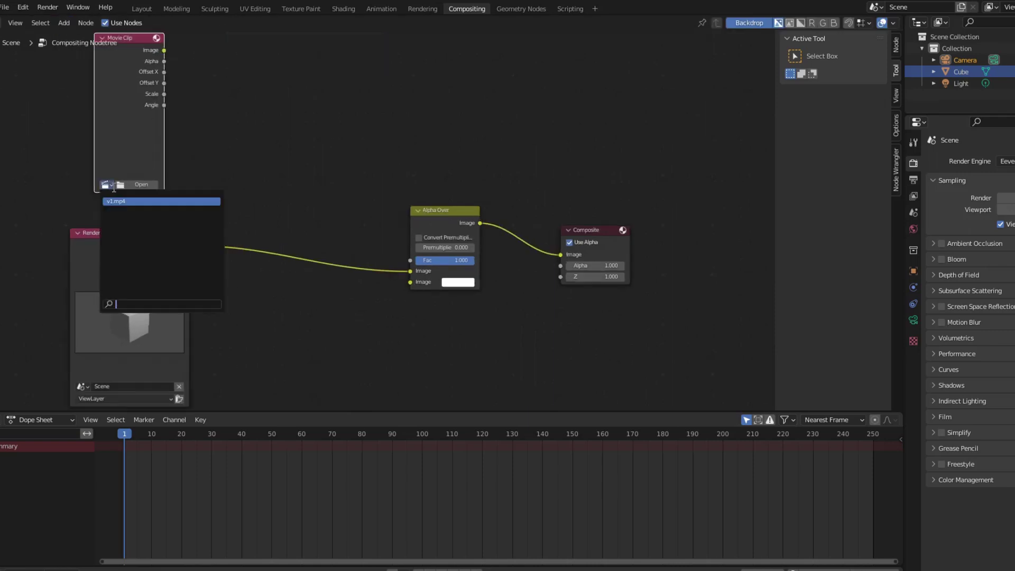
{"action": "left_click", "coordinate": [113, 202]}
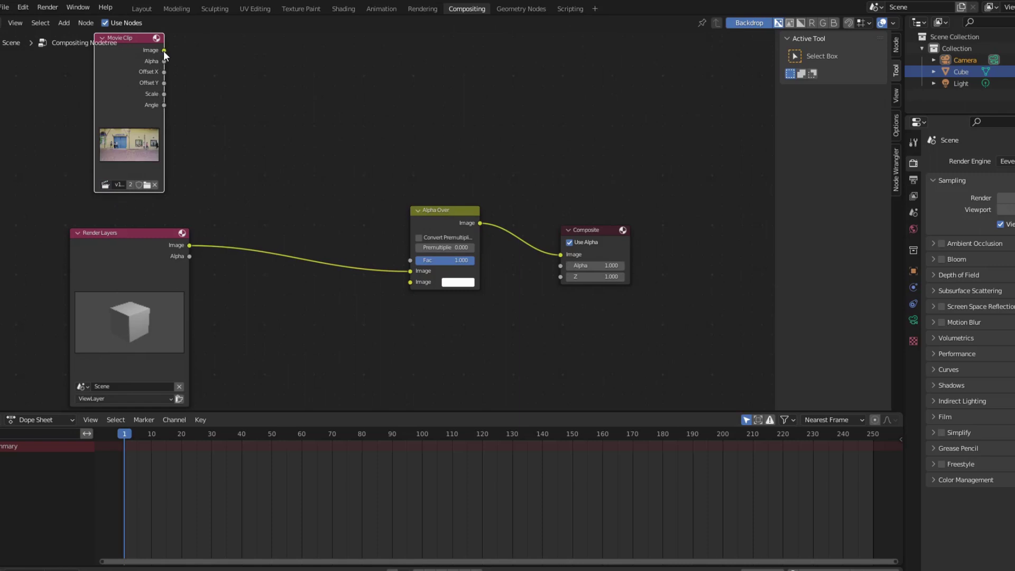
{"action": "left_click_drag", "start_coordinate": [164, 50], "coordinate": [409, 273]}
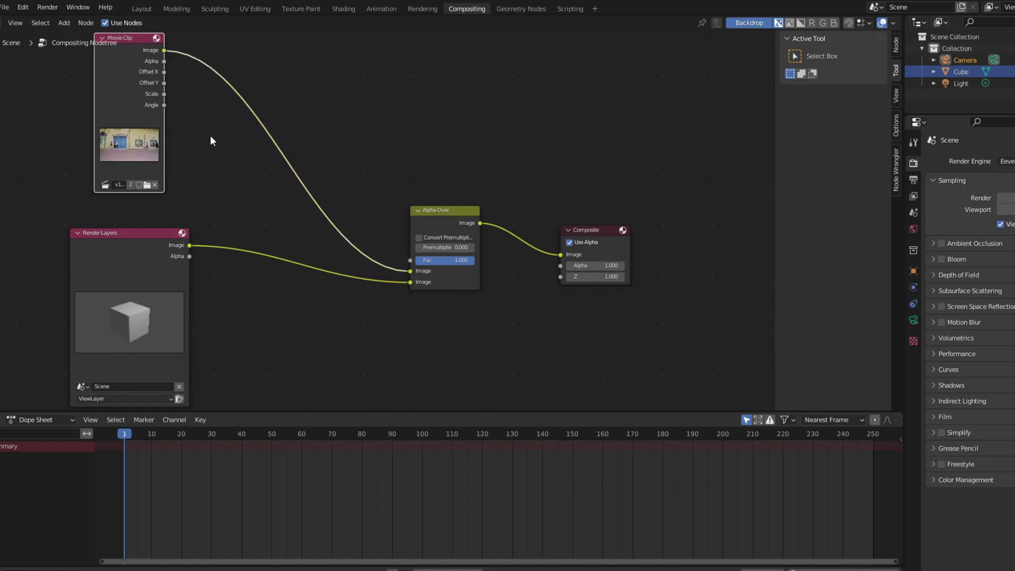
Step: Insert a Scale node on the footage link set to Render Size
{"action": "left_click", "coordinate": [61, 23]}
{"action": "left_click", "coordinate": [74, 35]}
{"action": "type", "text": "scale"}
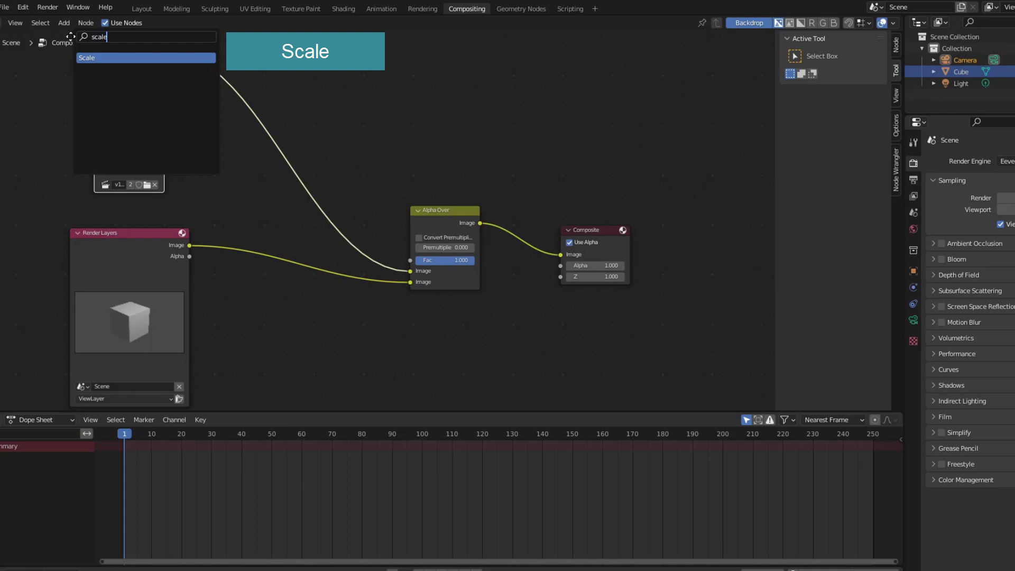
{"action": "key", "text": "Return"}
{"action": "left_click", "coordinate": [313, 134]}
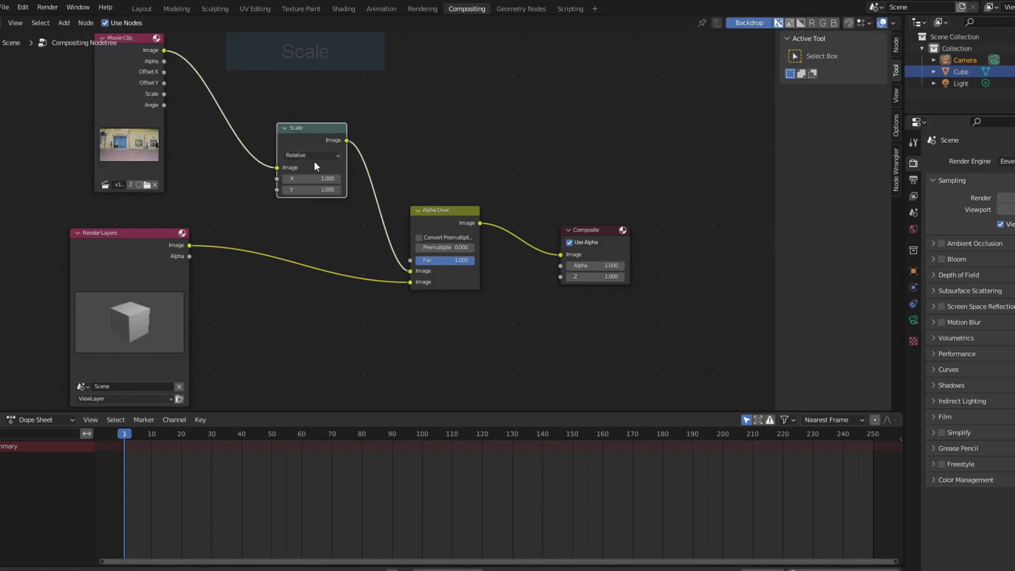
{"action": "left_click", "coordinate": [312, 155]}
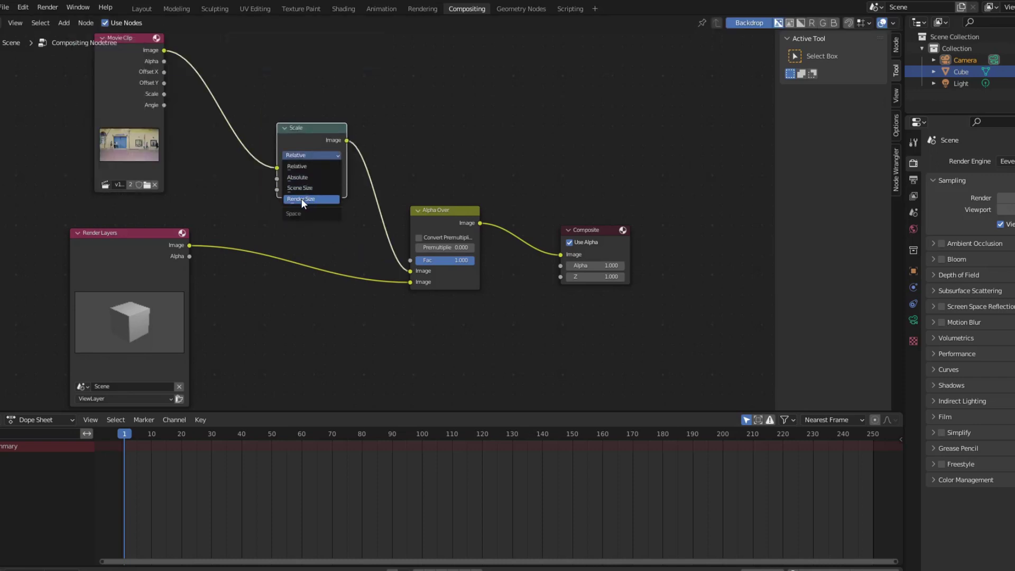
{"action": "left_click", "coordinate": [298, 198]}
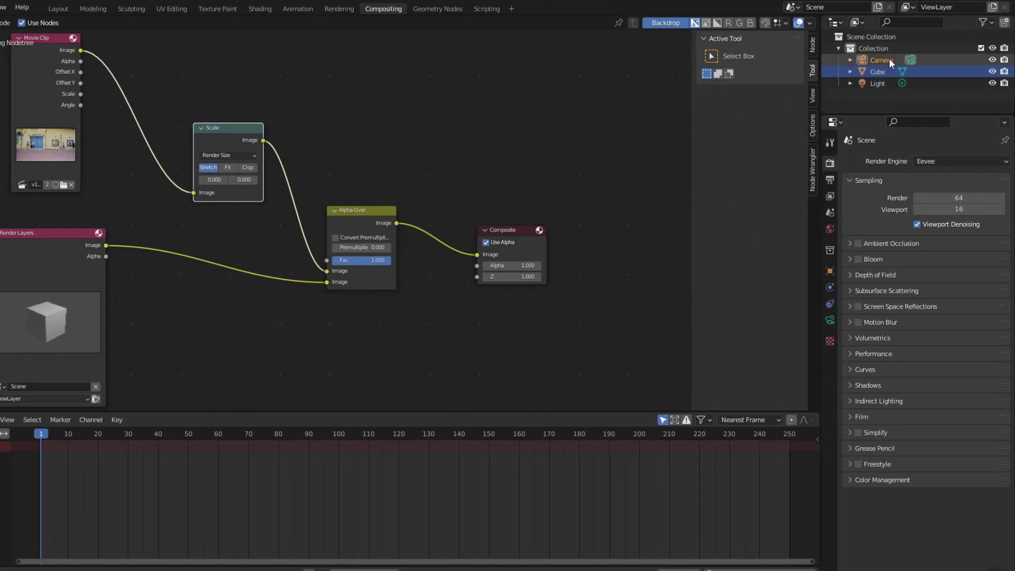
Step: Check the camera's background image and the render settings, then return to Layout
{"action": "left_click", "coordinate": [890, 60]}
{"action": "left_click", "coordinate": [831, 320]}
{"action": "left_click", "coordinate": [888, 360]}
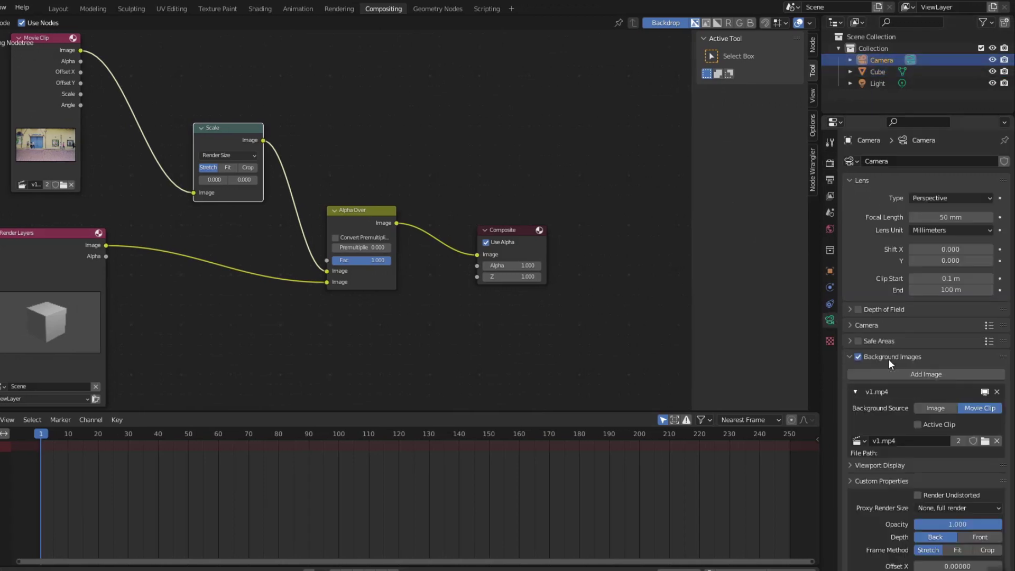
{"action": "scroll", "coordinate": [930, 392], "scroll_direction": "down", "scroll_amount": 5}
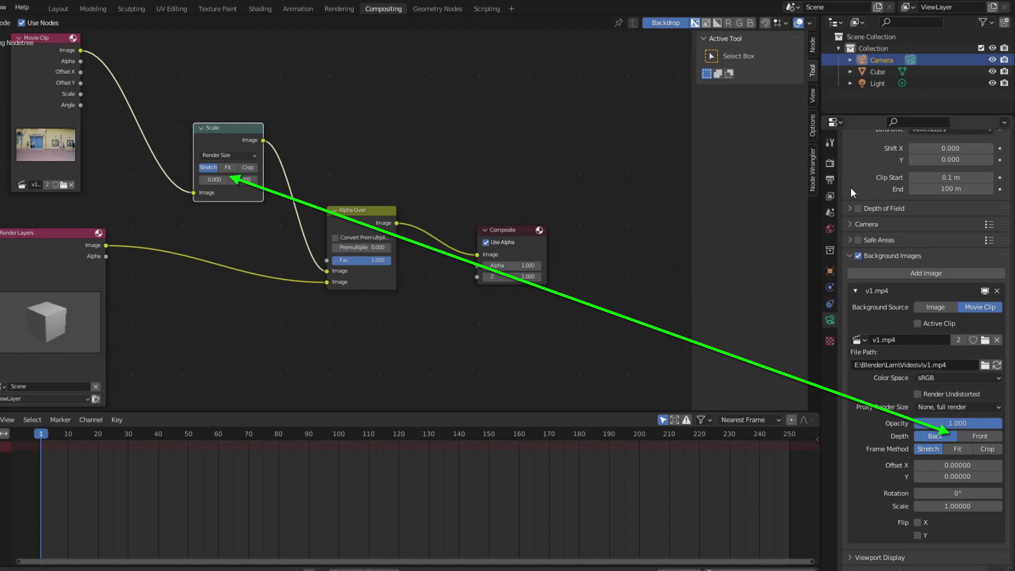
{"action": "left_click", "coordinate": [829, 163]}
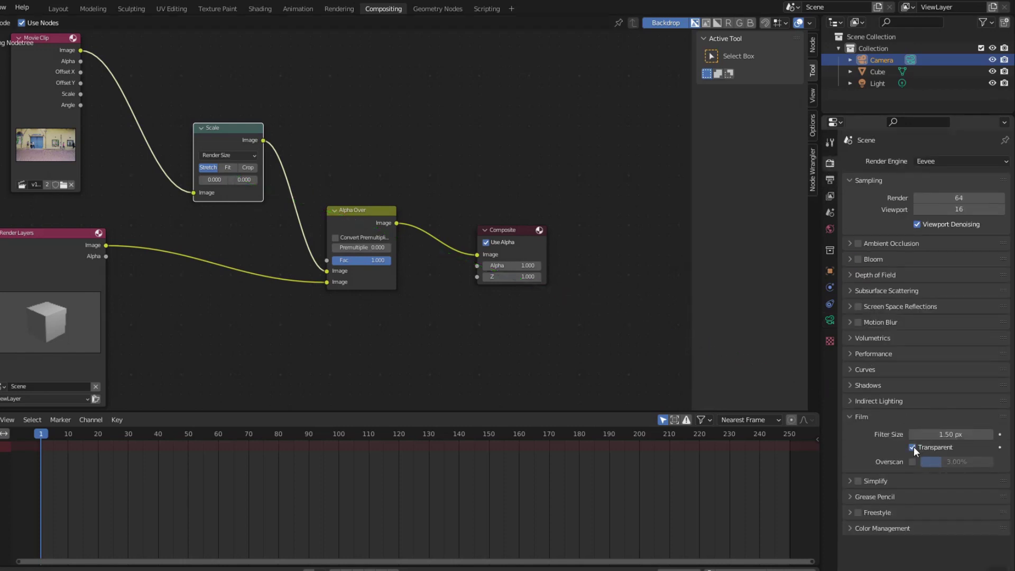
{"action": "left_click", "coordinate": [59, 8]}
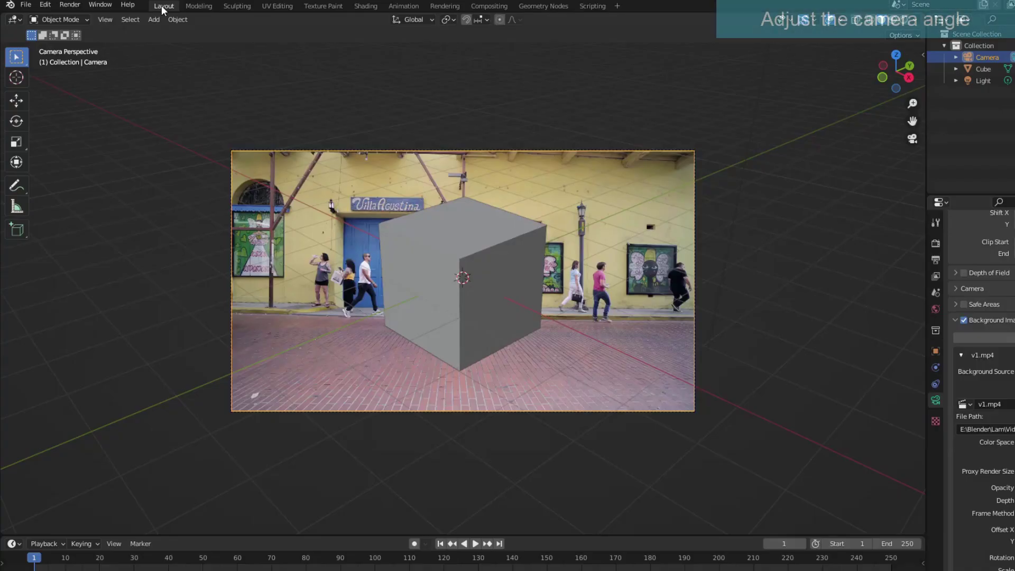
Step: Render a test image of the composite and delete the cube
{"action": "left_click", "coordinate": [69, 4]}
{"action": "left_click", "coordinate": [82, 16]}
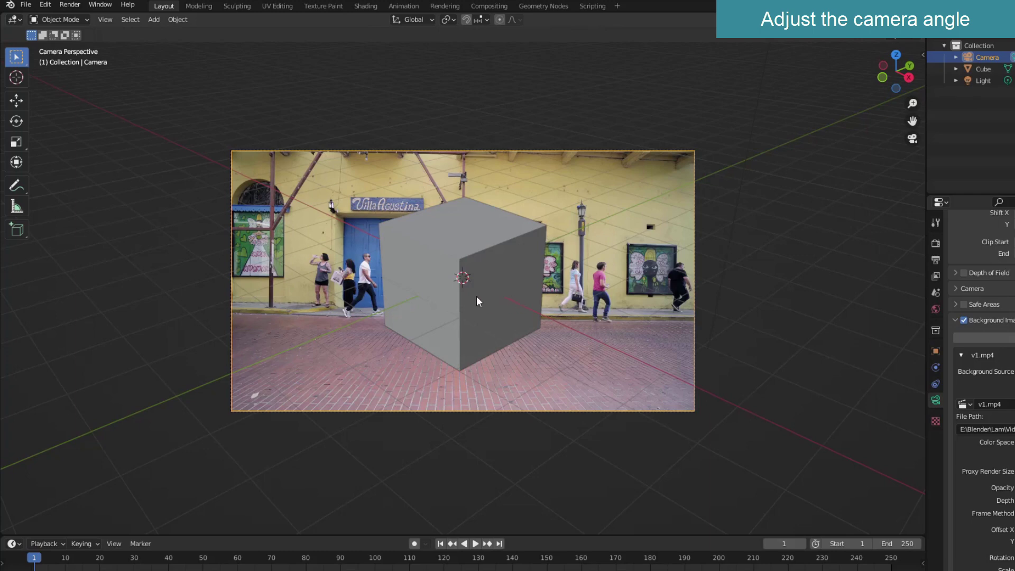
{"action": "left_click", "coordinate": [460, 292]}
{"action": "key", "text": "Delete"}
Step: Lock the camera to the view, orbit until the ground grid matches the street, then unlock
{"action": "scroll", "coordinate": [461, 314], "scroll_direction": "up", "scroll_amount": 1}
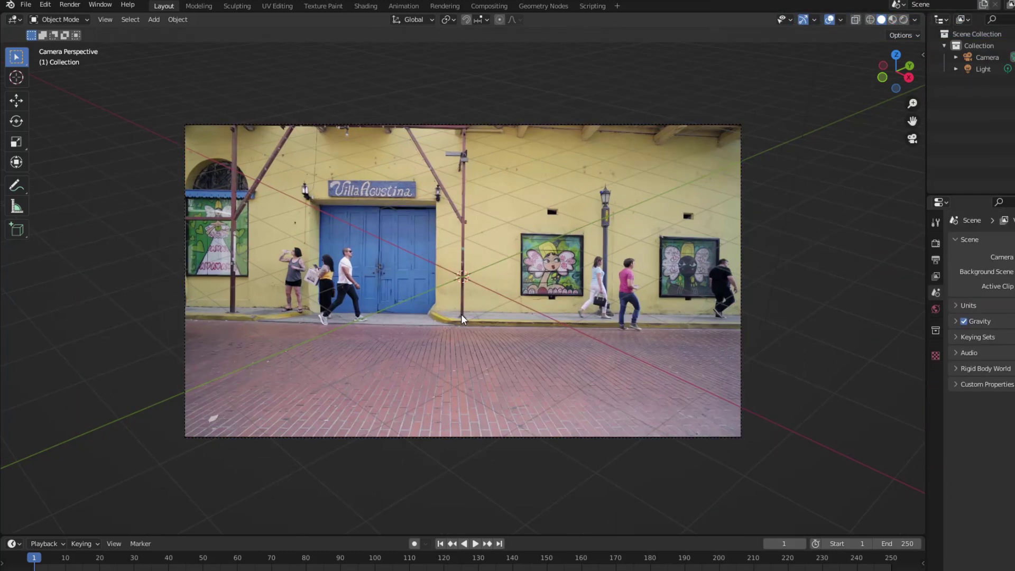
{"action": "scroll", "coordinate": [461, 314], "scroll_direction": "up", "scroll_amount": 1}
{"action": "middle_click_drag", "start_coordinate": [499, 315], "coordinate": [450, 309], "text": "shift"}
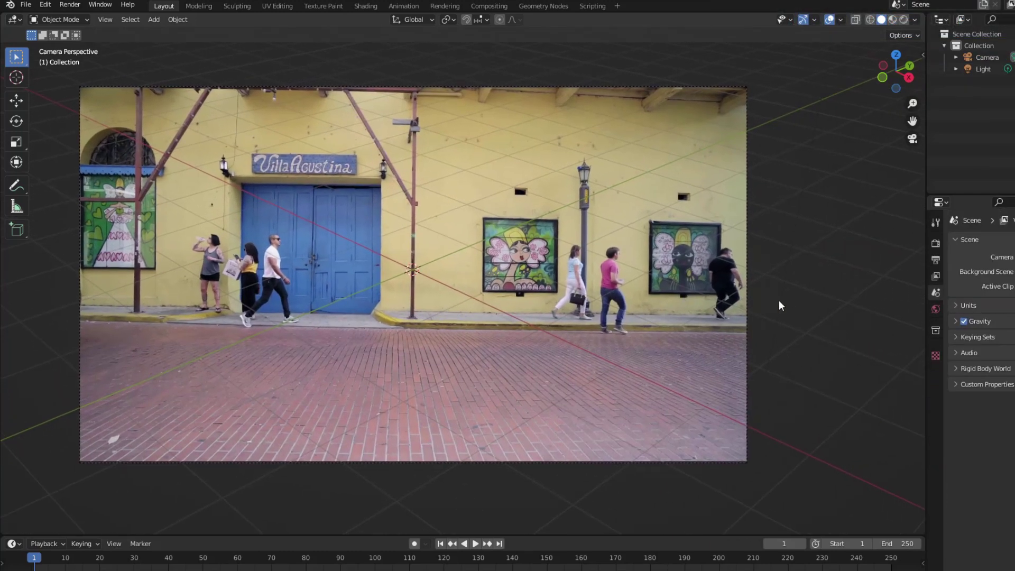
{"action": "key", "text": "n"}
{"action": "left_click", "coordinate": [918, 80]}
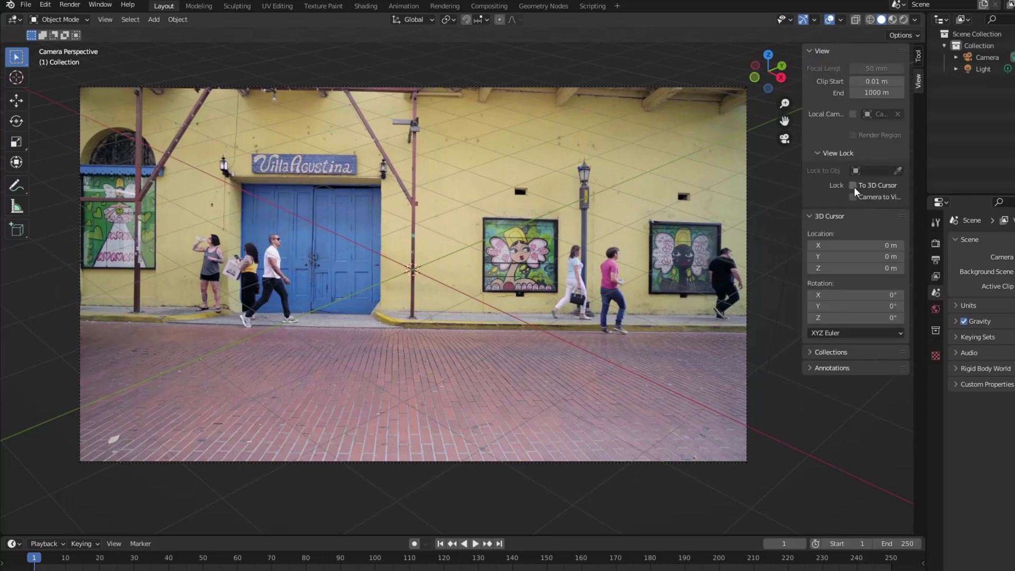
{"action": "middle_click_drag", "start_coordinate": [440, 347], "coordinate": [485, 367]}
{"action": "middle_click_drag", "start_coordinate": [446, 333], "coordinate": [408, 379]}
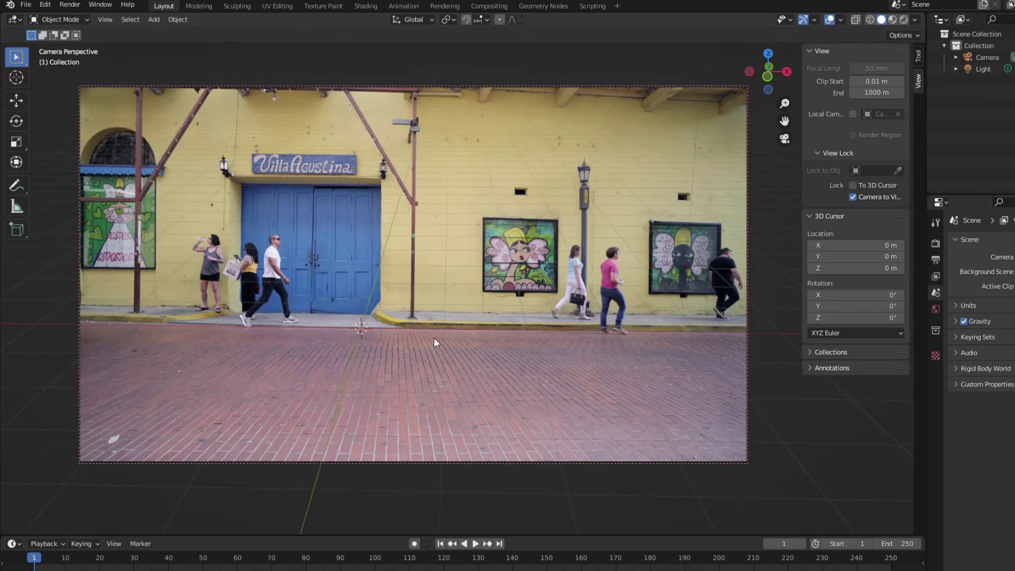
{"action": "left_click", "coordinate": [852, 197]}
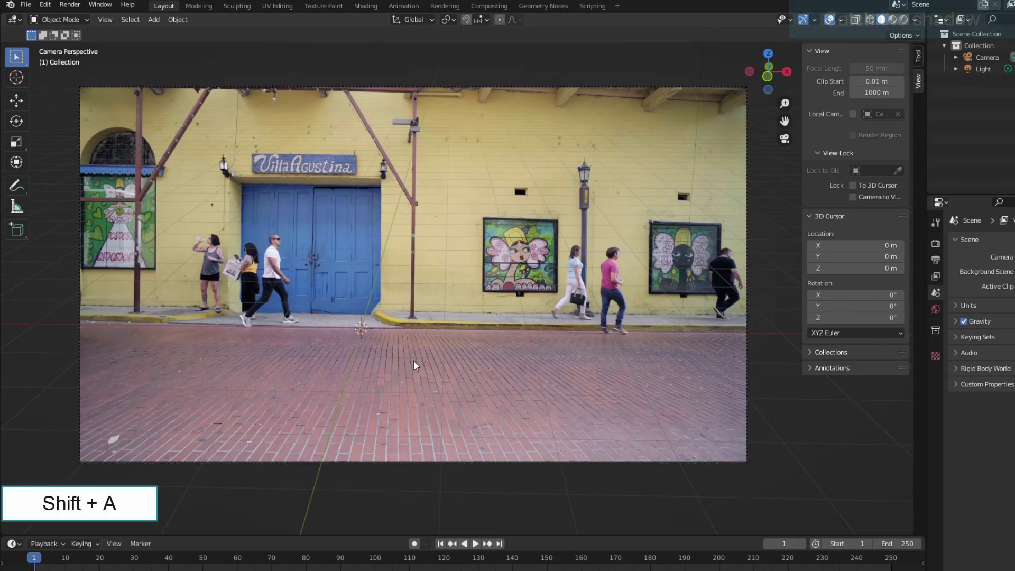
Step: Add a ground plane, enlarge it and slide it toward the camera to Y −2.07 m
{"action": "key", "text": "shift+a"}
{"action": "left_click", "coordinate": [459, 348]}
{"action": "key", "text": "s"}
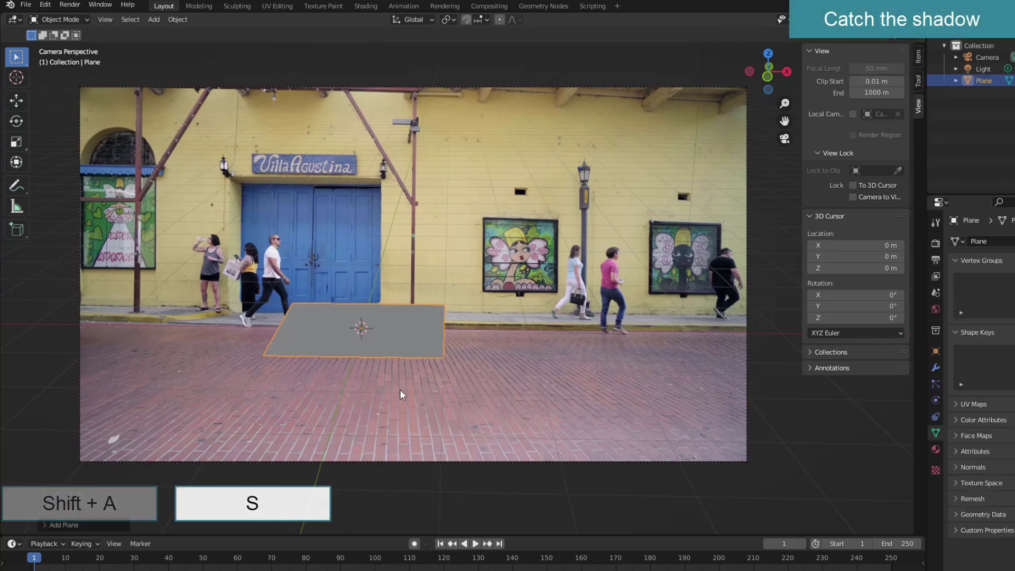
{"action": "left_click", "coordinate": [464, 437]}
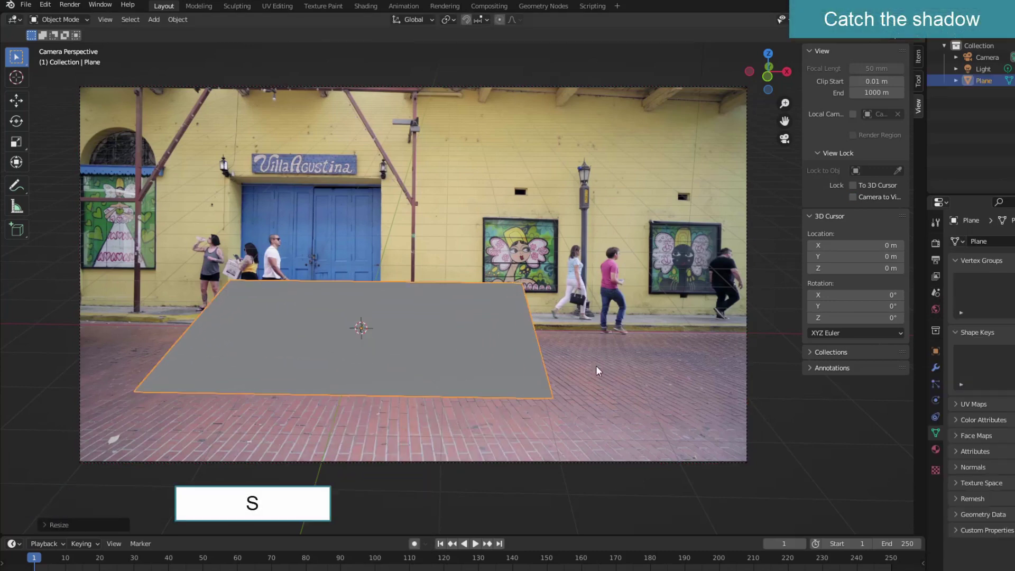
{"action": "left_click", "coordinate": [916, 58]}
{"action": "left_click_drag", "start_coordinate": [845, 91], "coordinate": [791, 91]}
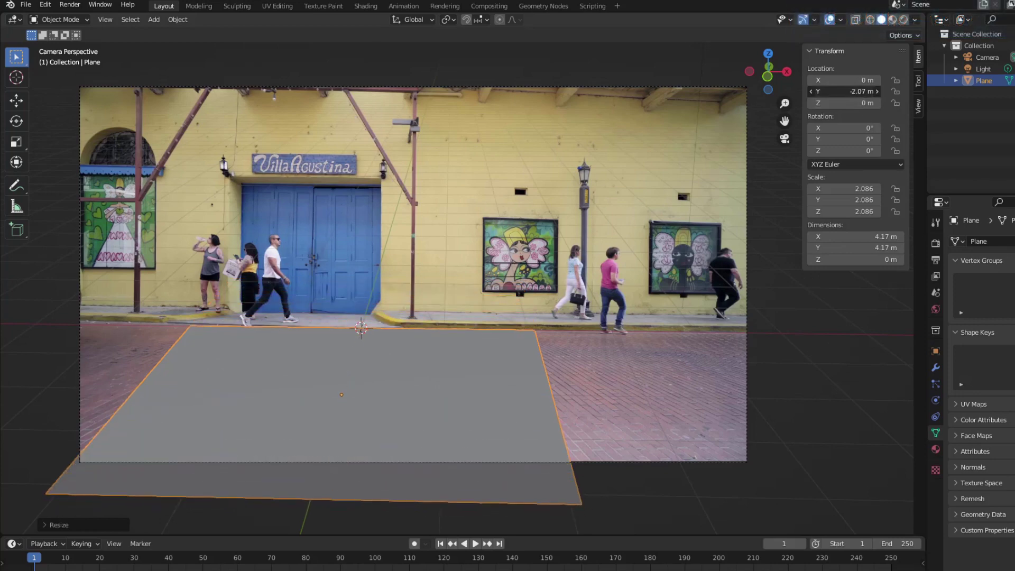
Step: Stretch the plane along X to about 8.05 m wide (scale 4.03)
{"action": "key", "text": "s"}
{"action": "key", "text": "x"}
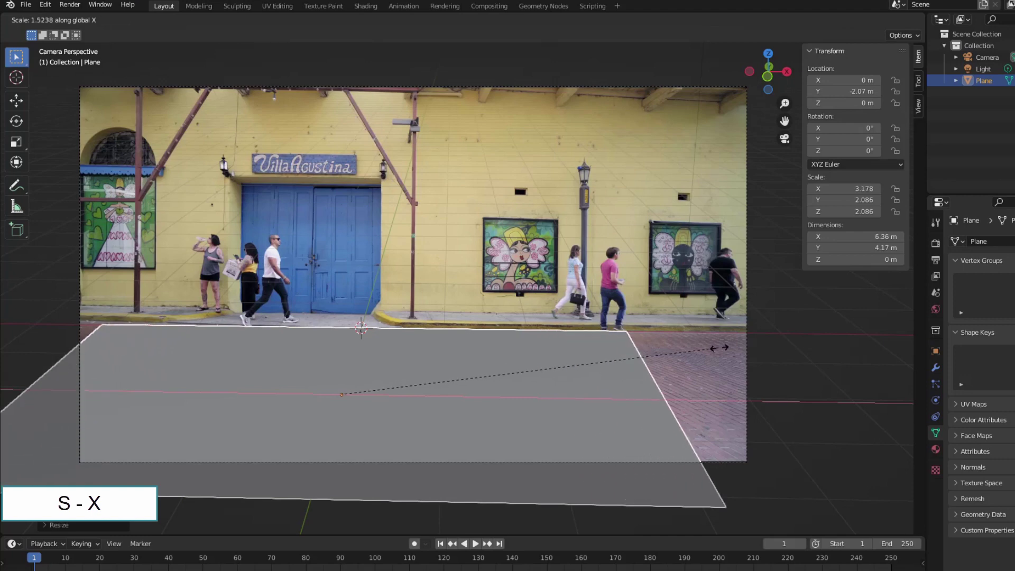
{"action": "left_click", "coordinate": [753, 352]}
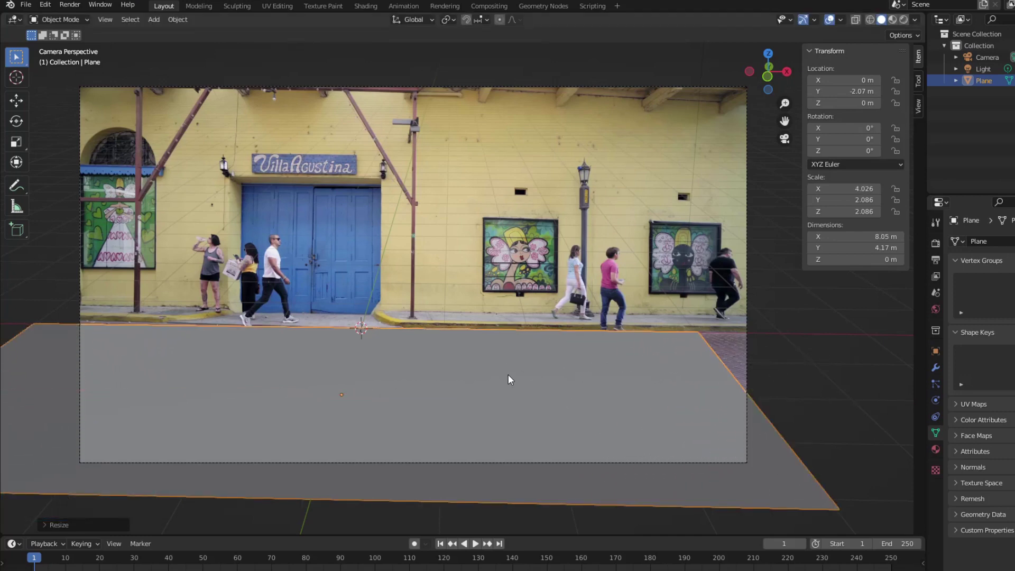
Step: Add an icosphere with 3 subdivisions and scale it to 0.75
{"action": "key", "text": "shift+a"}
{"action": "mouse_move", "coordinate": [354, 327]}
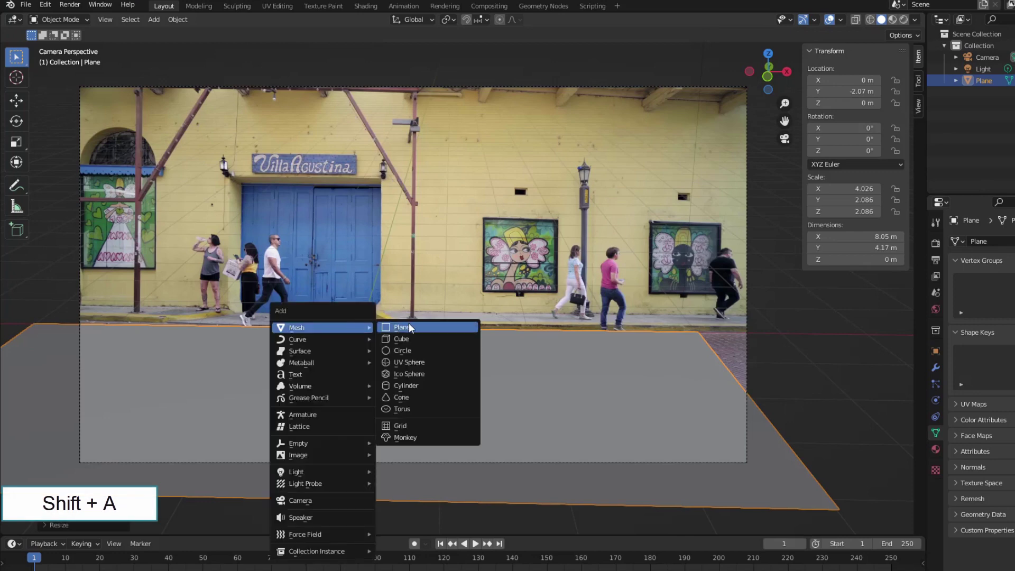
{"action": "left_click", "coordinate": [402, 373]}
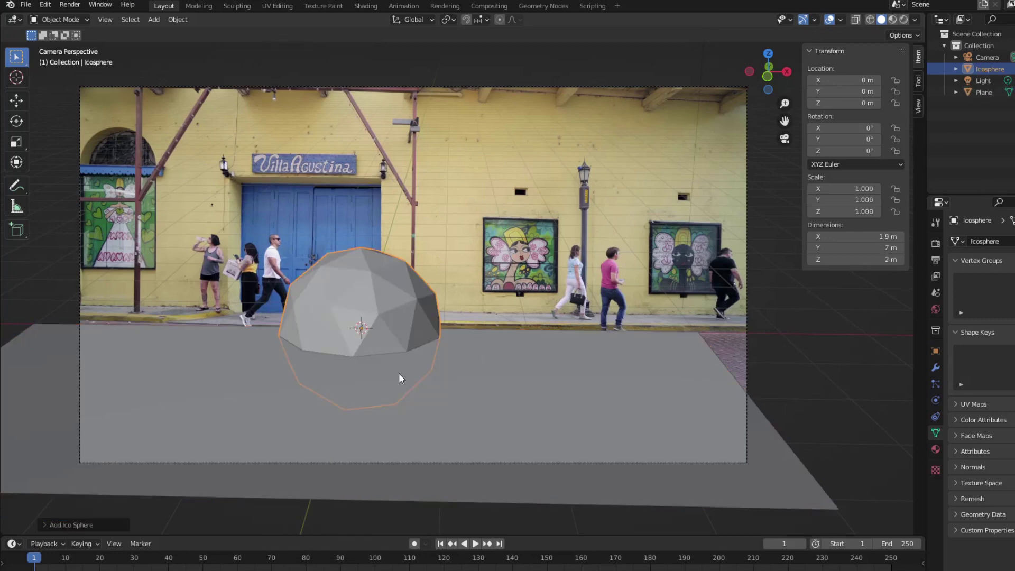
{"action": "left_click", "coordinate": [97, 524]}
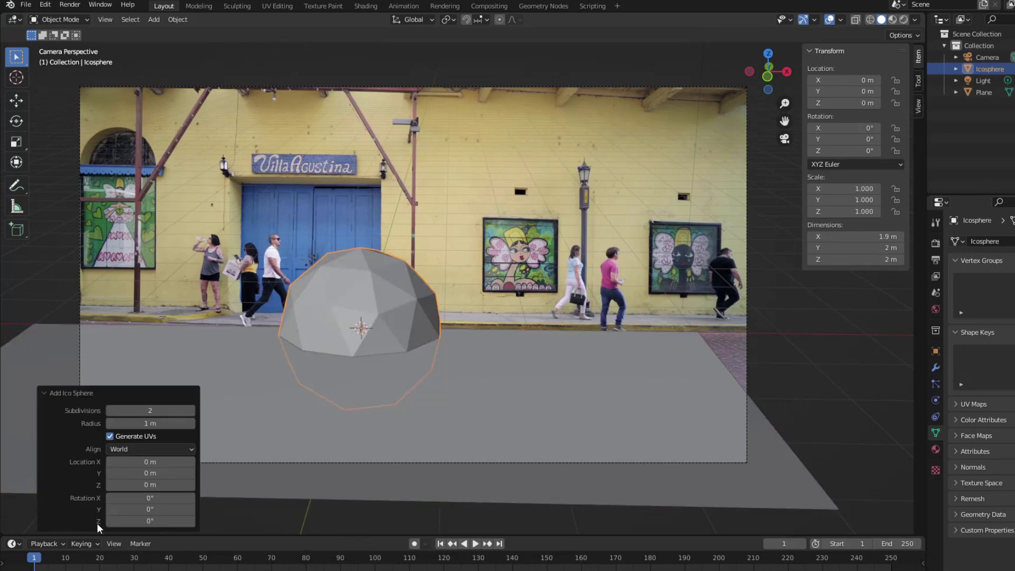
{"action": "left_click", "coordinate": [191, 411]}
{"action": "key", "text": "s"}
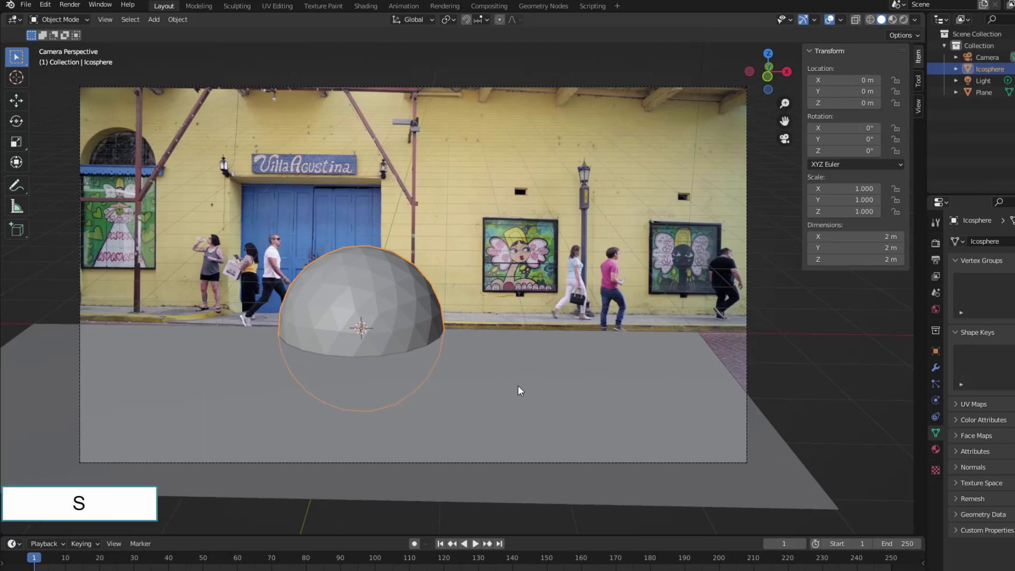
{"action": "left_click", "coordinate": [465, 362]}
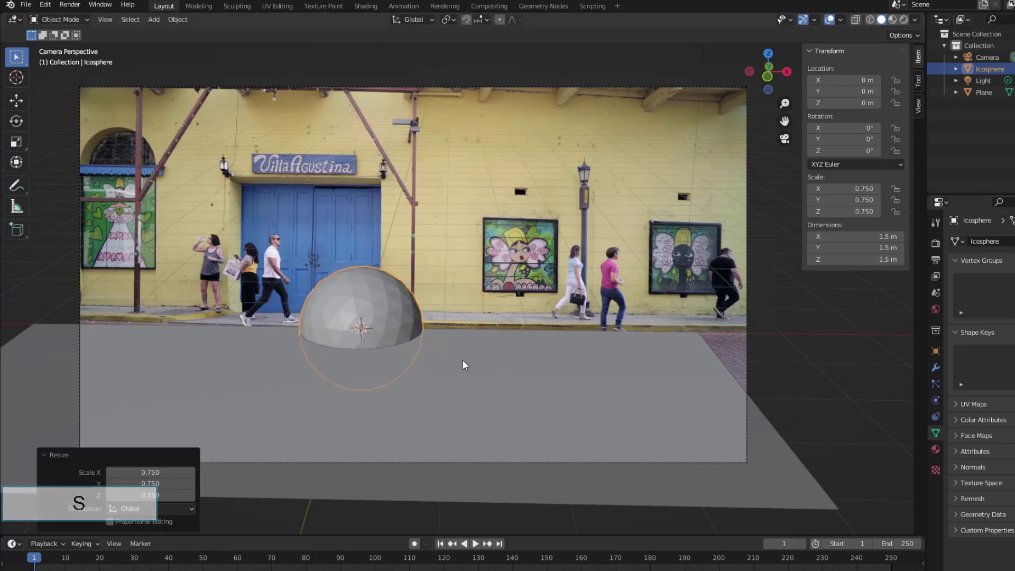
Step: Lift the icosphere onto the plane at Z 0.656 m and move it to Y −1.81 m
{"action": "left_click", "coordinate": [16, 101]}
{"action": "left_click_drag", "start_coordinate": [362, 289], "coordinate": [366, 229]}
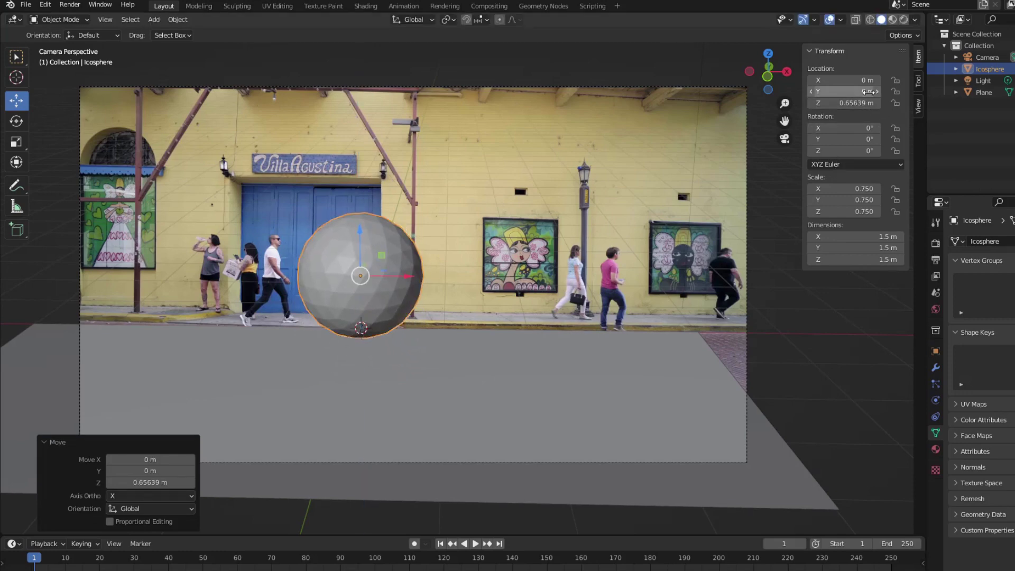
{"action": "left_click_drag", "start_coordinate": [872, 95], "coordinate": [843, 94]}
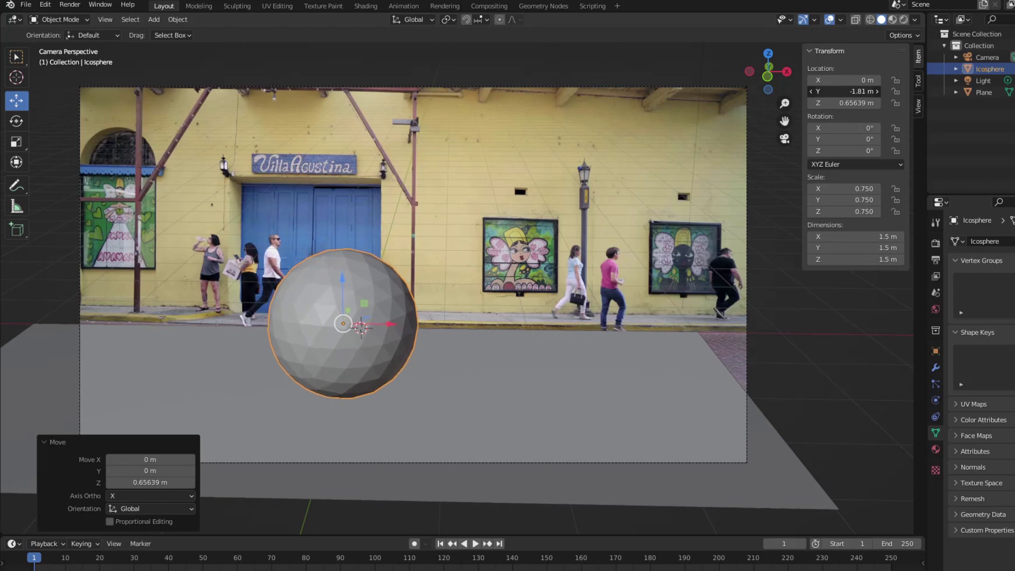
Step: Switch to Rendered shading and render with Cycles on GPU Compute
{"action": "left_click", "coordinate": [901, 19]}
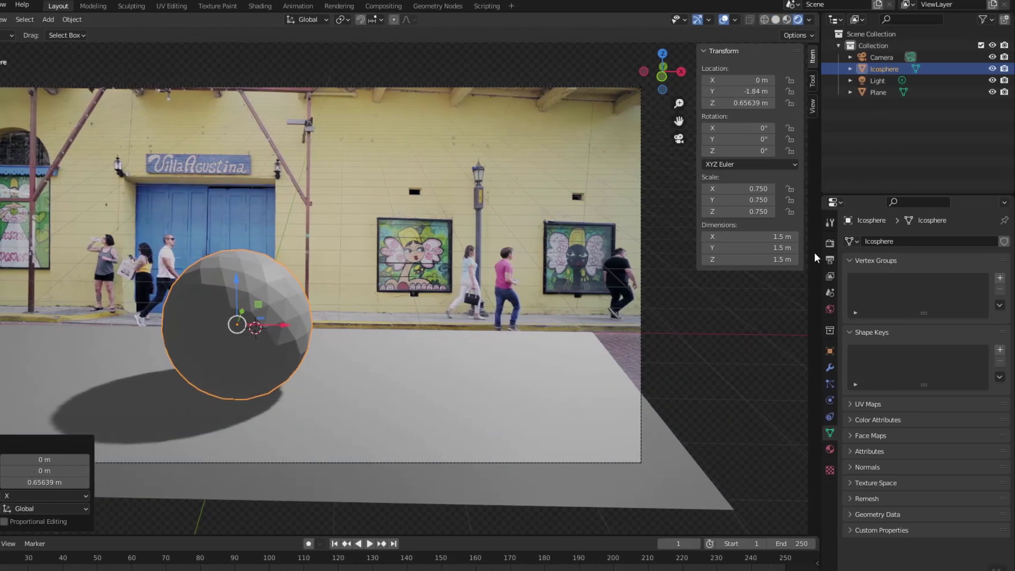
{"action": "left_click", "coordinate": [830, 243]}
{"action": "left_click", "coordinate": [924, 245]}
{"action": "left_click", "coordinate": [937, 280]}
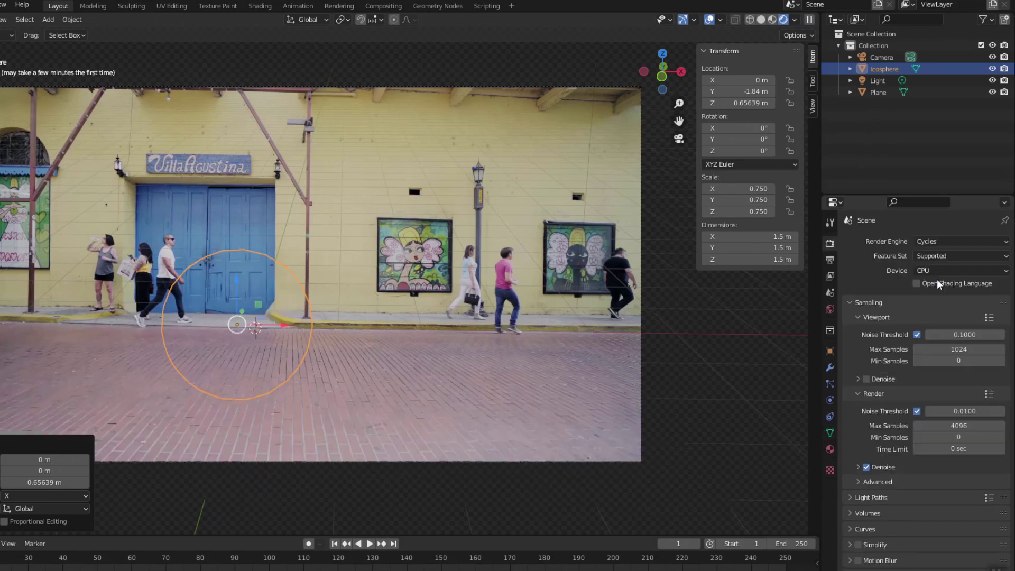
{"action": "left_click", "coordinate": [936, 270]}
{"action": "left_click", "coordinate": [938, 296]}
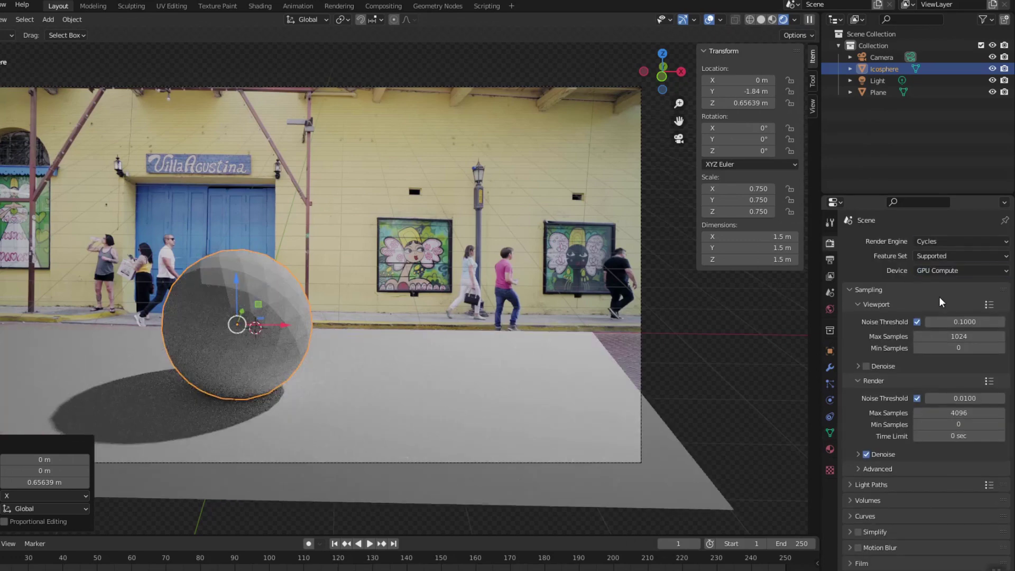
Step: Make the ground plane a Shadow Catcher and disable the default light in viewport and renders
{"action": "left_click", "coordinate": [830, 351]}
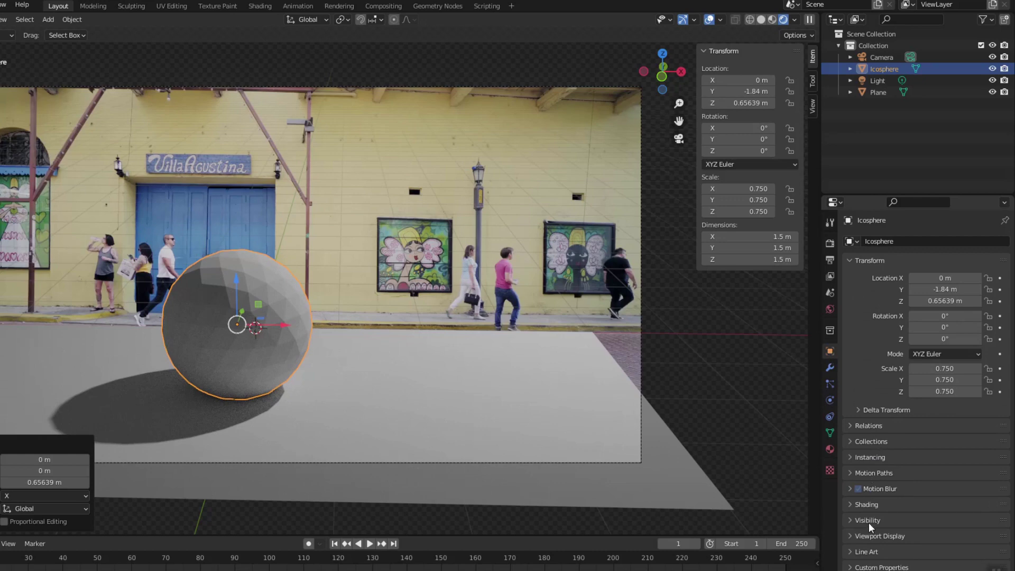
{"action": "left_click", "coordinate": [547, 399]}
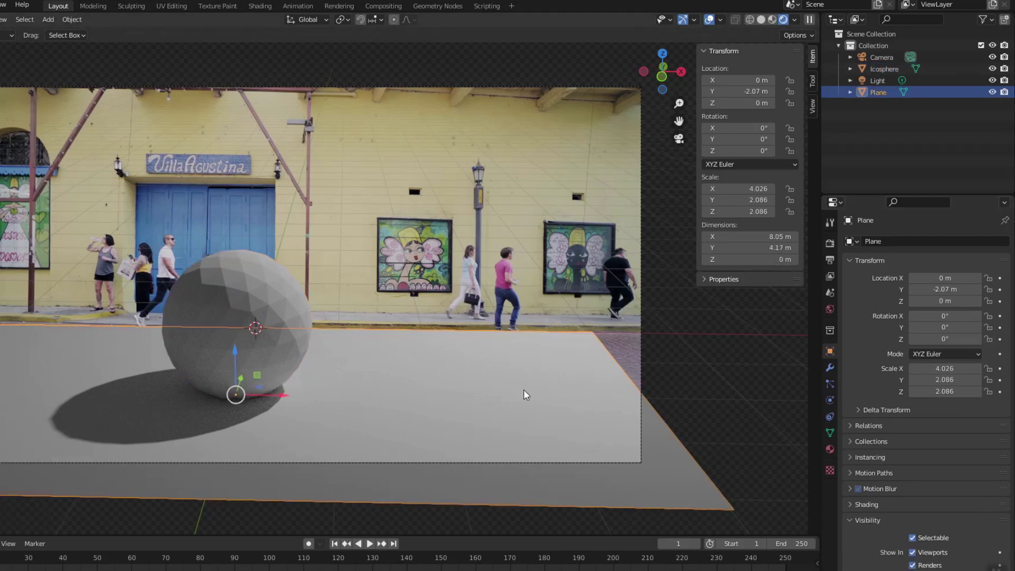
{"action": "scroll", "coordinate": [952, 455], "scroll_direction": "down", "scroll_amount": 6}
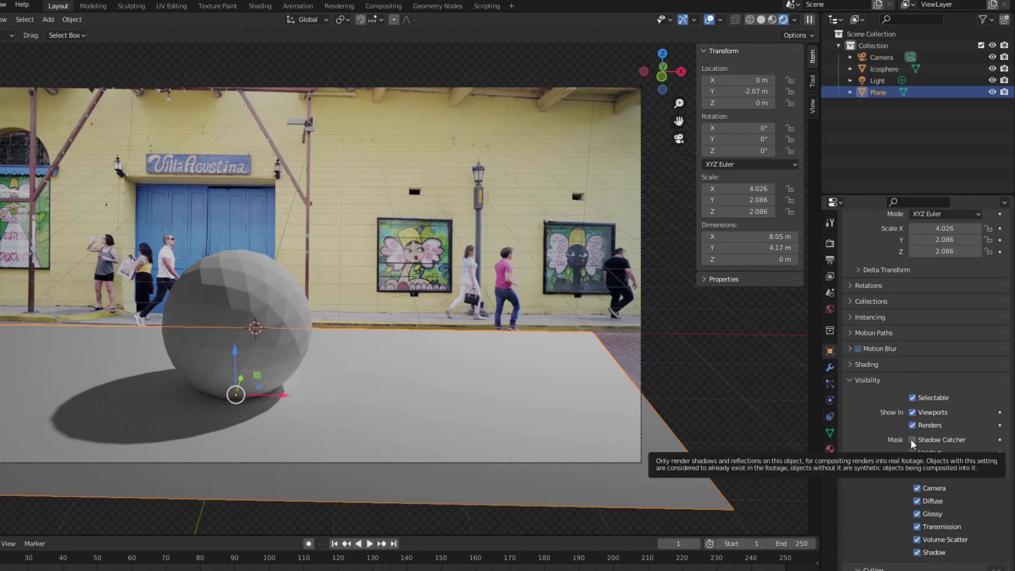
{"action": "left_click", "coordinate": [912, 439]}
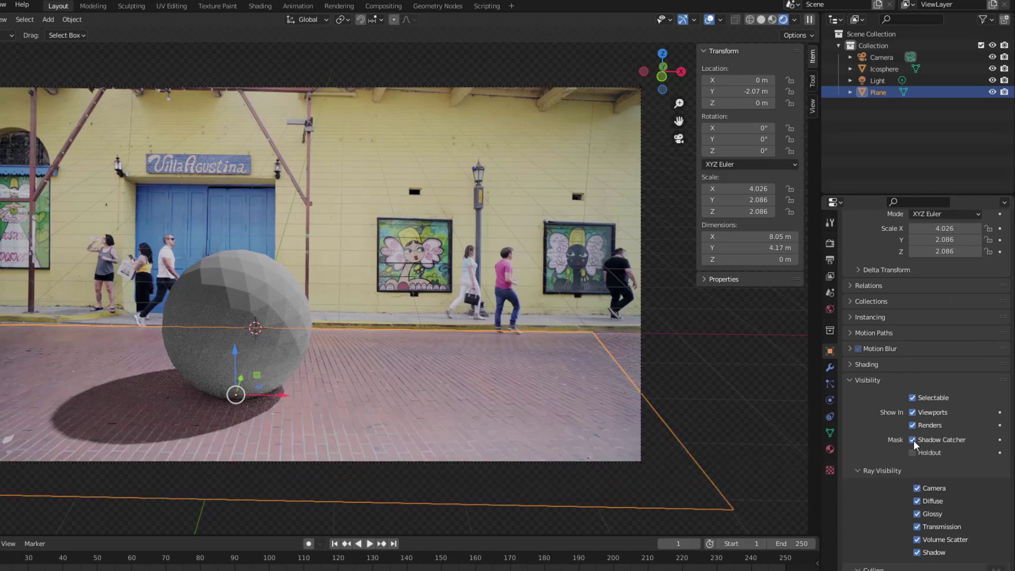
{"action": "left_click", "coordinate": [253, 298]}
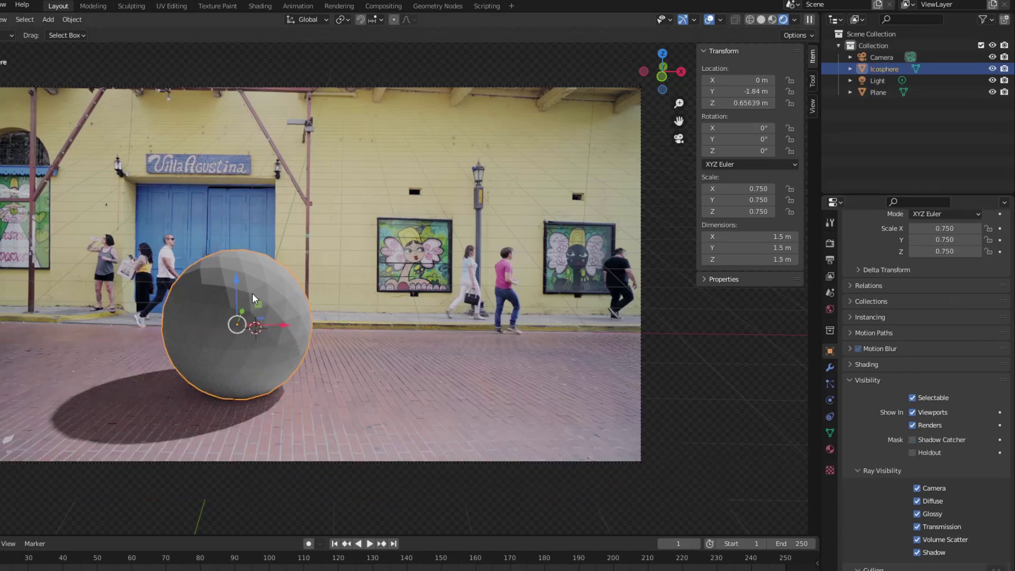
{"action": "left_click", "coordinate": [992, 80]}
{"action": "left_click", "coordinate": [1005, 81]}
Step: Preview the car's arrival, then add an Area light raised high above the sphere
{"action": "key", "text": "space"}
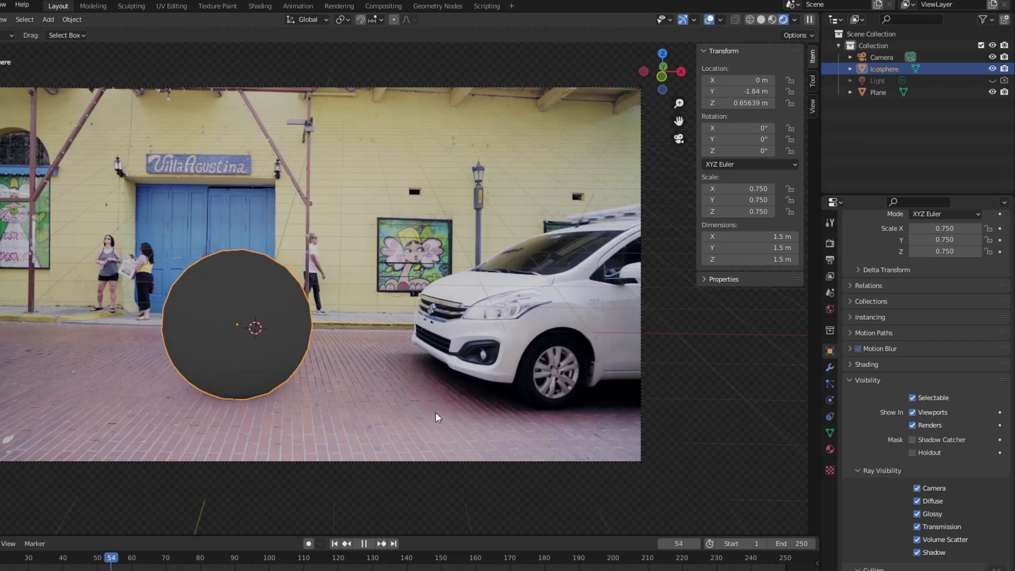
{"action": "key", "text": "shift+a"}
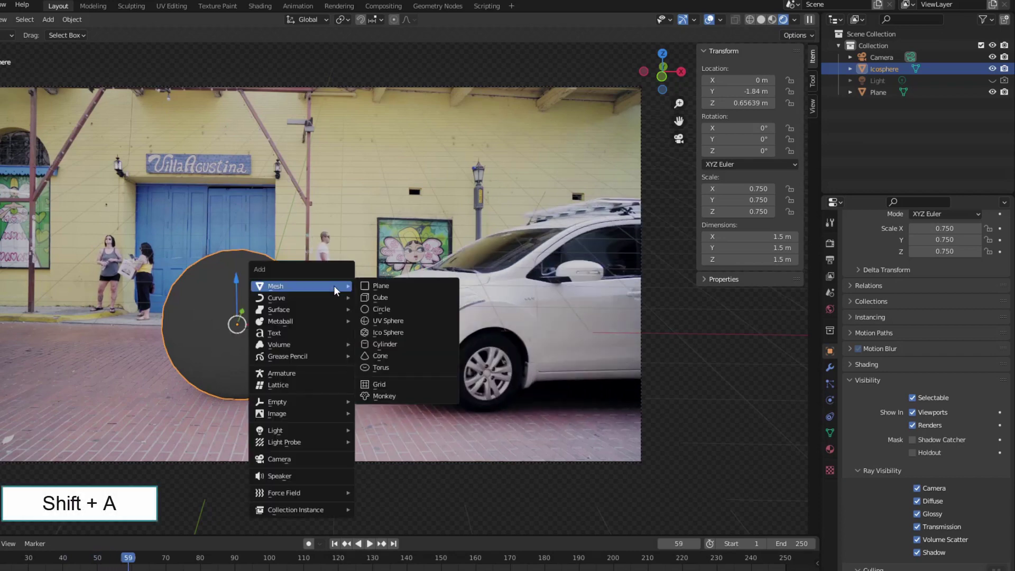
{"action": "mouse_move", "coordinate": [347, 429]}
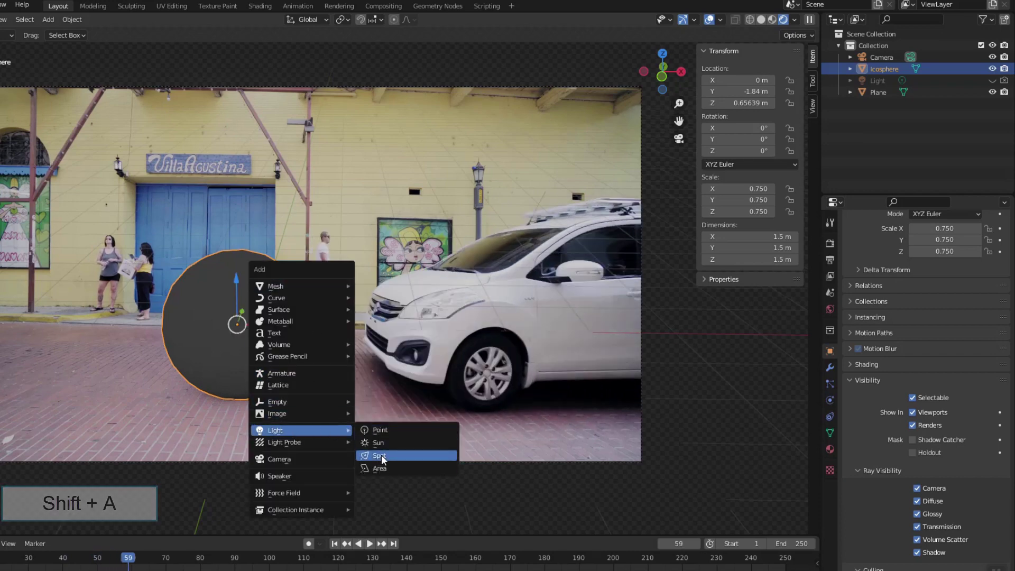
{"action": "left_click", "coordinate": [380, 467]}
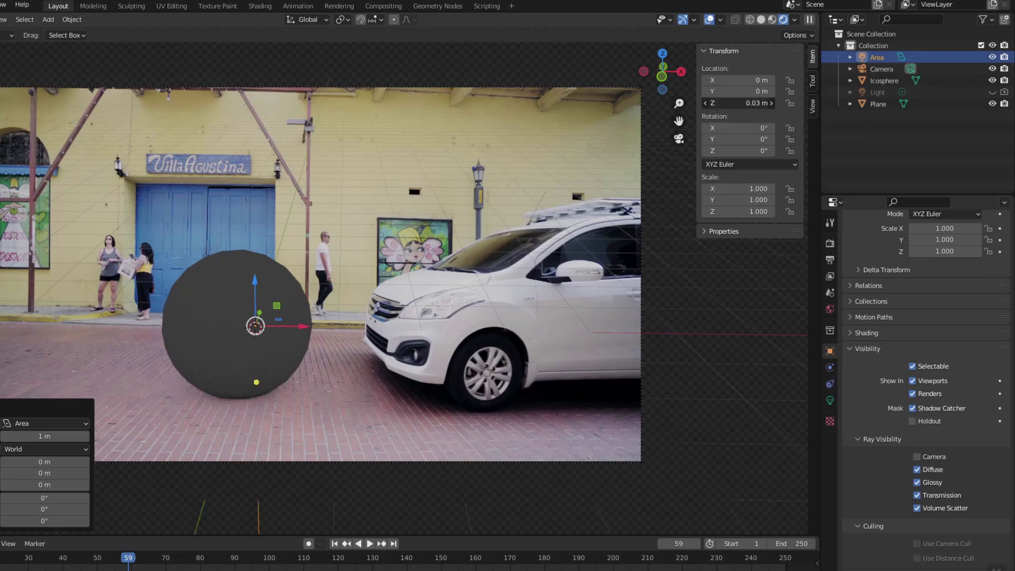
{"action": "mouse_move", "coordinate": [740, 103]}
{"action": "left_mouse_down"}
{"action": "mouse_move", "coordinate": [783, 103]}
{"action": "mouse_move", "coordinate": [748, 102]}
{"action": "left_mouse_up"}
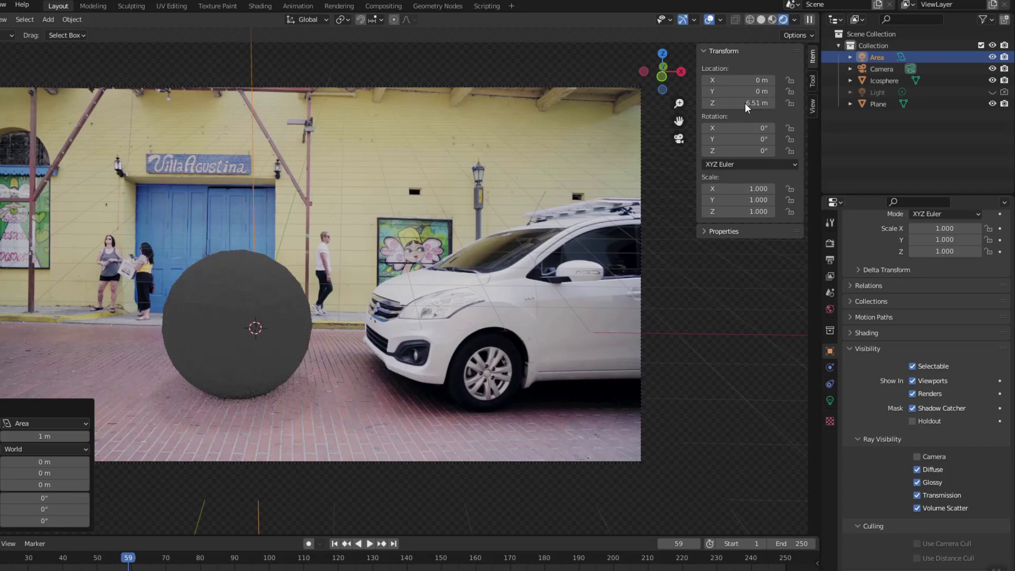
{"action": "scroll", "coordinate": [353, 212], "scroll_direction": "down", "scroll_amount": 5}
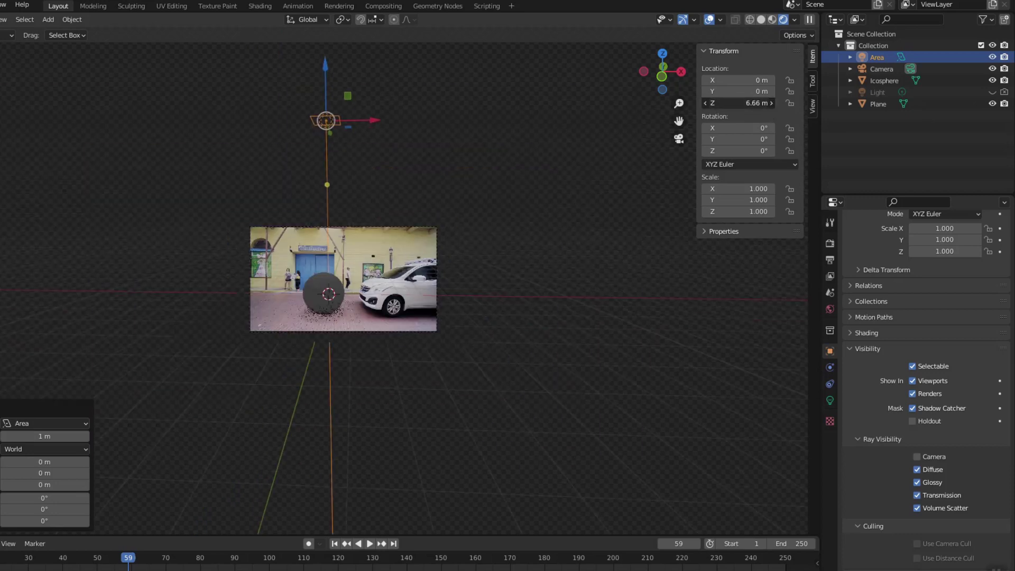
{"action": "scroll", "coordinate": [366, 293], "scroll_direction": "up", "scroll_amount": 2}
Step: Set the Area light's power to 1500 W and its size to 2.5 m
{"action": "left_click", "coordinate": [829, 400]}
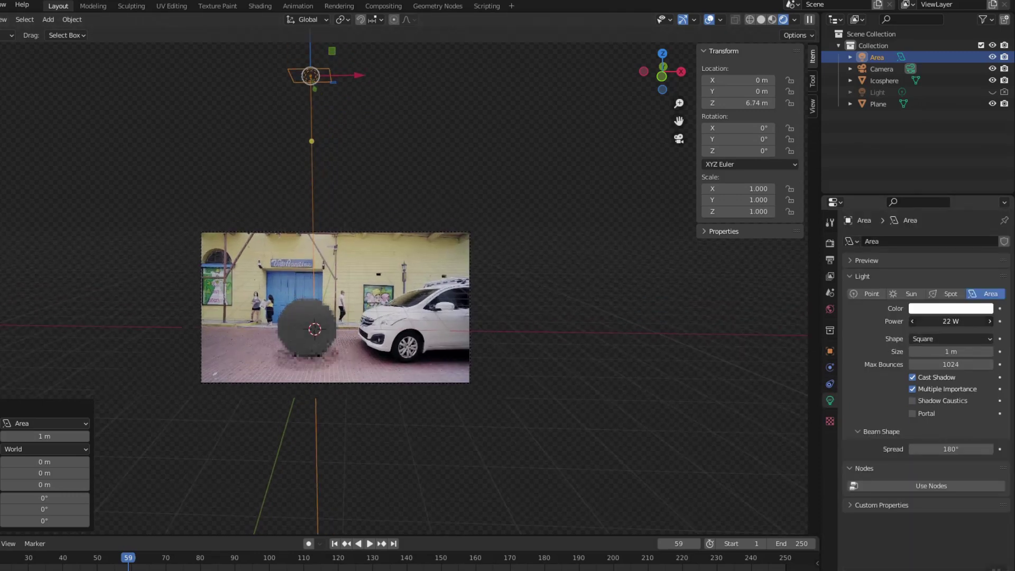
{"action": "mouse_move", "coordinate": [946, 321]}
{"action": "left_mouse_down"}
{"action": "mouse_move", "coordinate": [957, 321]}
{"action": "mouse_move", "coordinate": [946, 321]}
{"action": "left_mouse_up"}
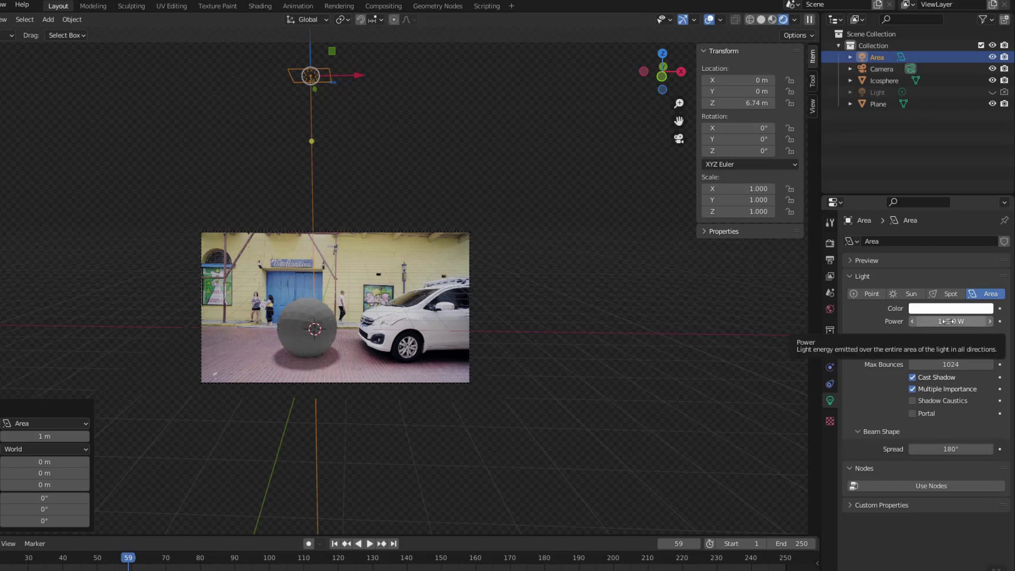
{"action": "left_click", "coordinate": [946, 321]}
{"action": "type", "text": "1500"}
{"action": "key", "text": "Return"}
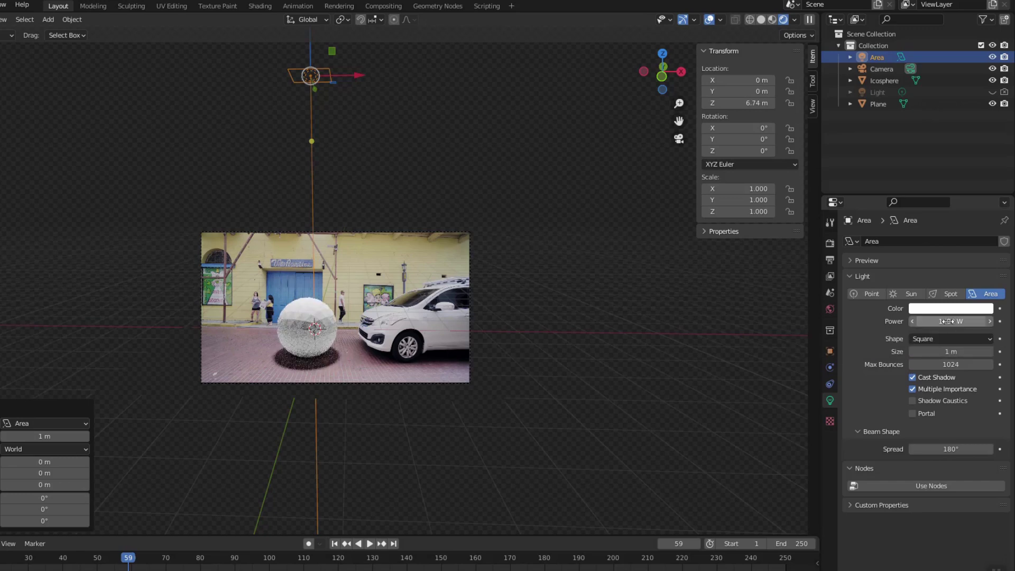
{"action": "scroll", "coordinate": [362, 375], "scroll_direction": "up", "scroll_amount": 5}
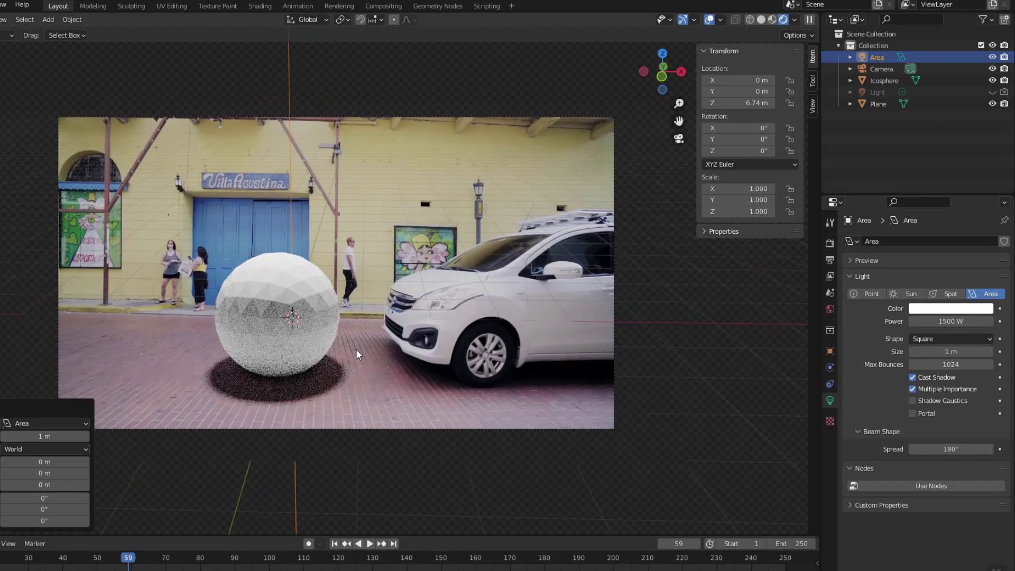
{"action": "mouse_move", "coordinate": [951, 351]}
{"action": "left_mouse_down"}
{"action": "mouse_move", "coordinate": [983, 351]}
{"action": "mouse_move", "coordinate": [946, 351]}
{"action": "left_mouse_up"}
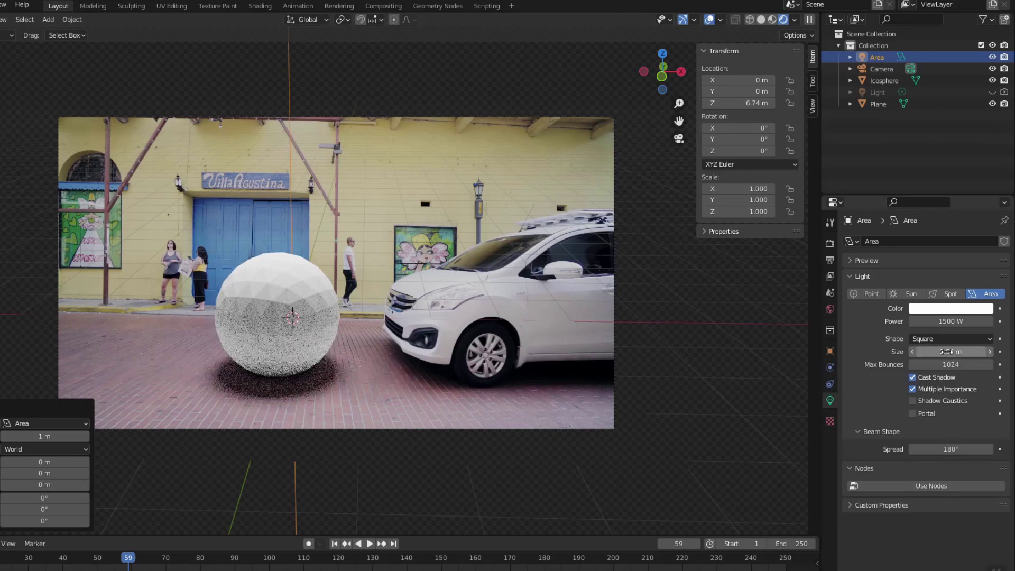
{"action": "type", "text": "2.5"}
{"action": "key", "text": "Return"}
{"action": "left_click", "coordinate": [8, 404]}
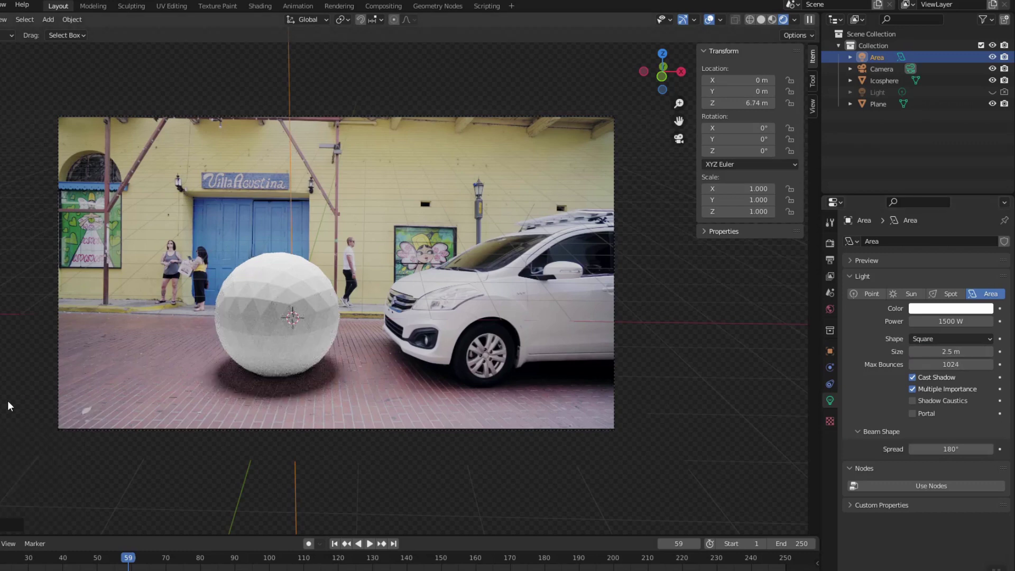
{"action": "left_click", "coordinate": [321, 316]}
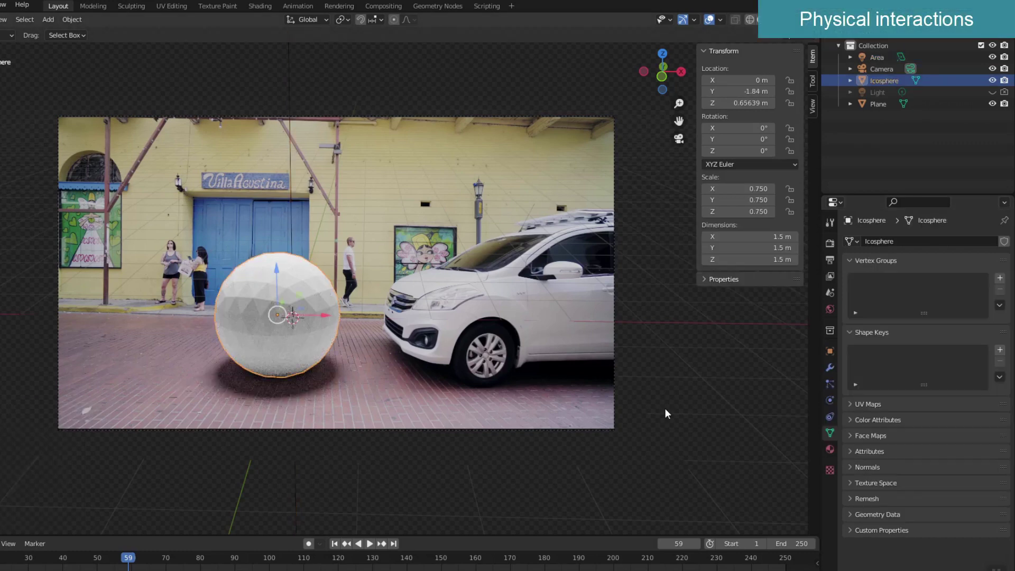
Step: Give the icosphere Cloth physics with Pressure enabled and rewind to the first frame
{"action": "left_click", "coordinate": [830, 400]}
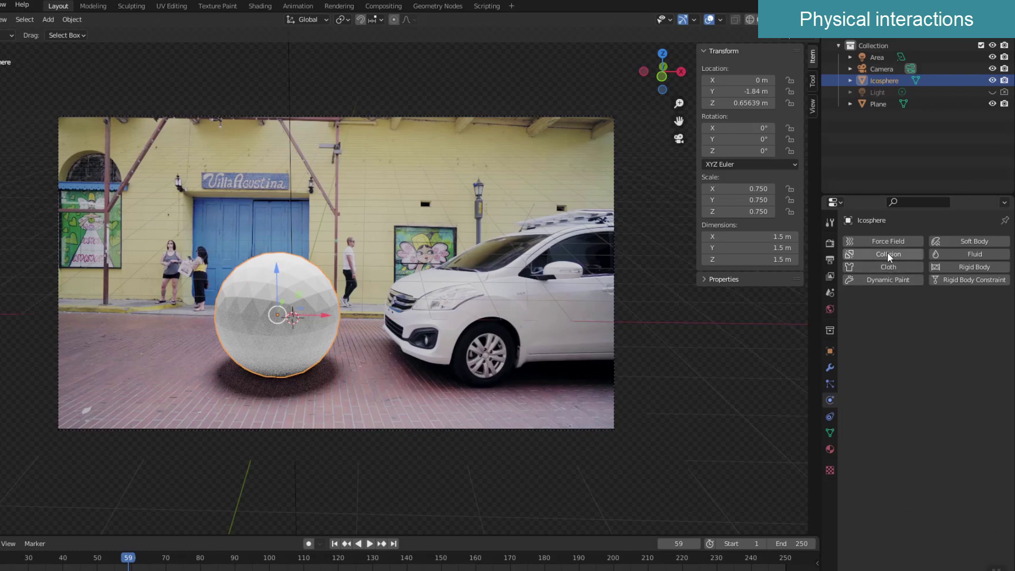
{"action": "left_click", "coordinate": [887, 265]}
{"action": "scroll", "coordinate": [900, 326], "scroll_direction": "down", "scroll_amount": 10}
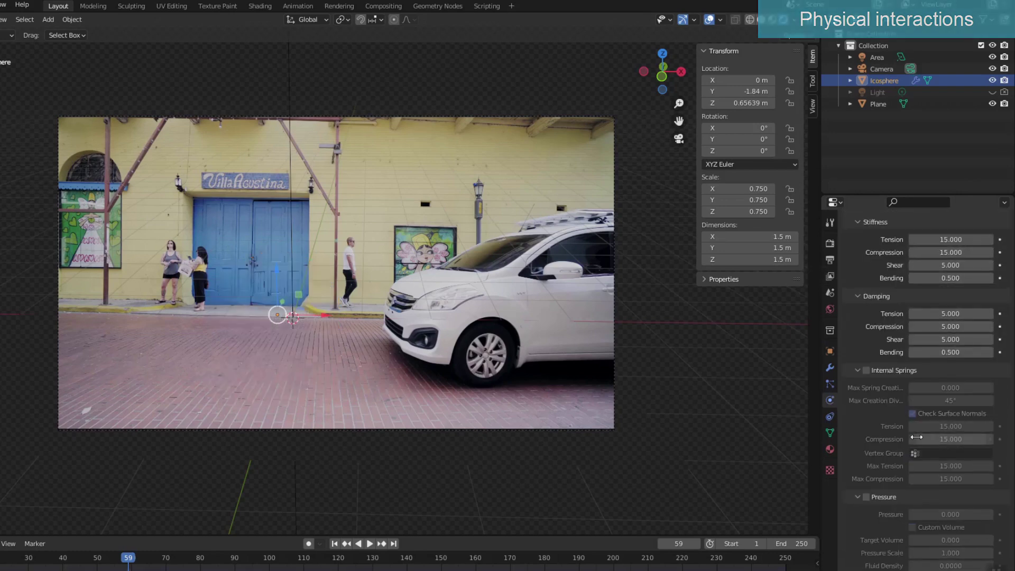
{"action": "left_click", "coordinate": [866, 410]}
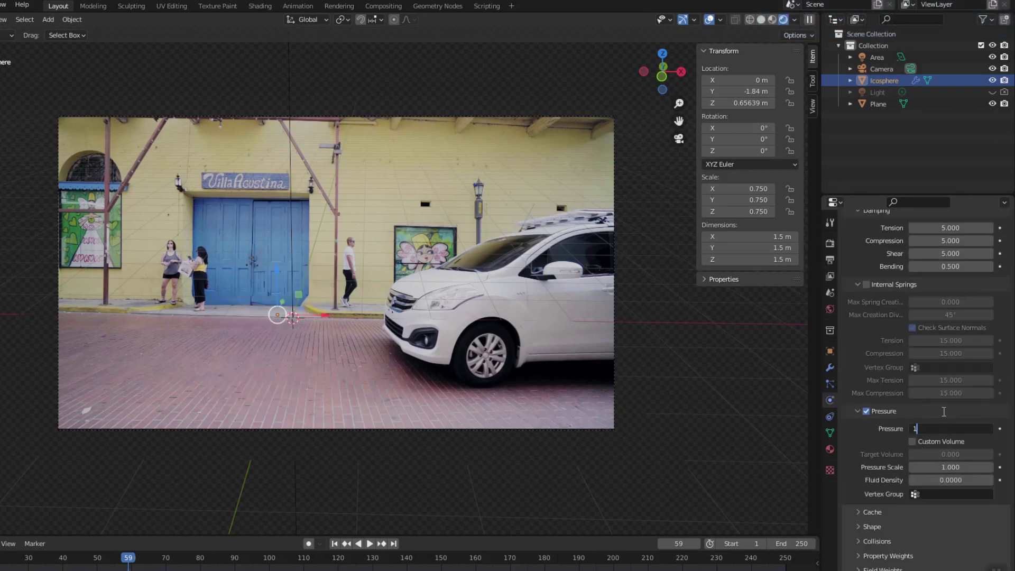
{"action": "left_click", "coordinate": [338, 543]}
Step: Add Collision physics to the ground plane and raise the icosphere slightly to Z 0.74963 m
{"action": "left_click", "coordinate": [402, 378]}
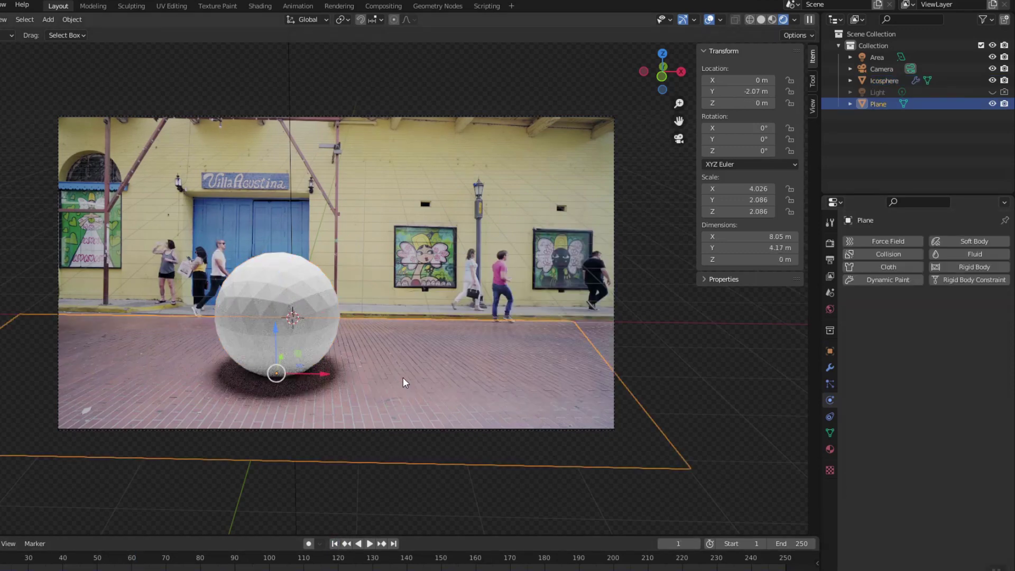
{"action": "left_click", "coordinate": [876, 253]}
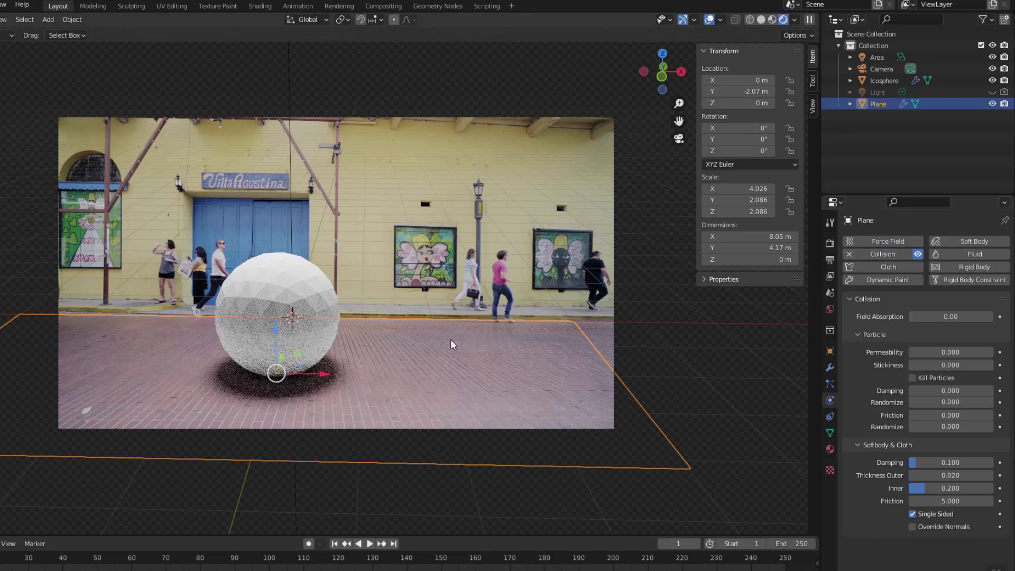
{"action": "middle_click_drag", "start_coordinate": [368, 398], "coordinate": [306, 328]}
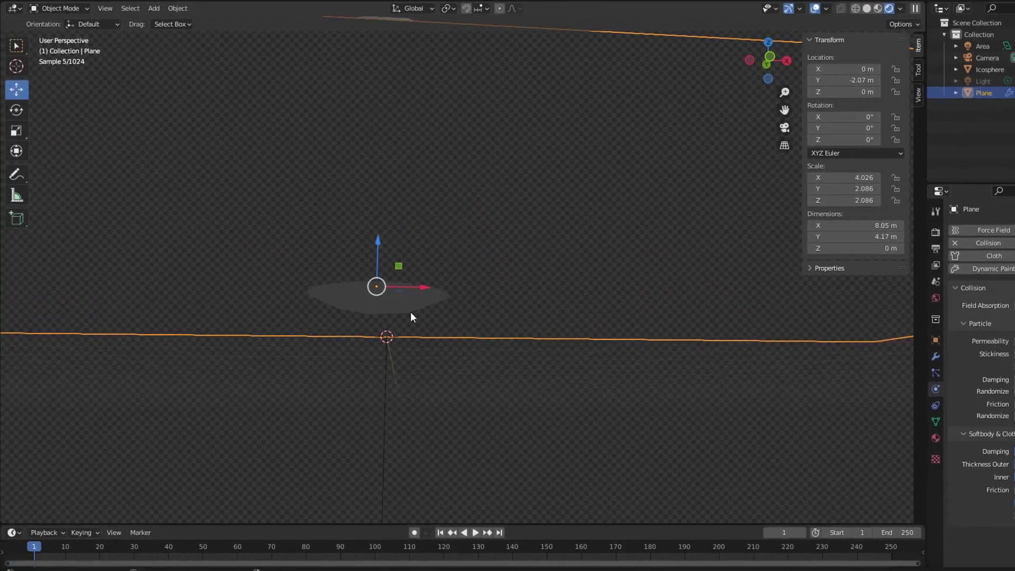
{"action": "left_click", "coordinate": [388, 296]}
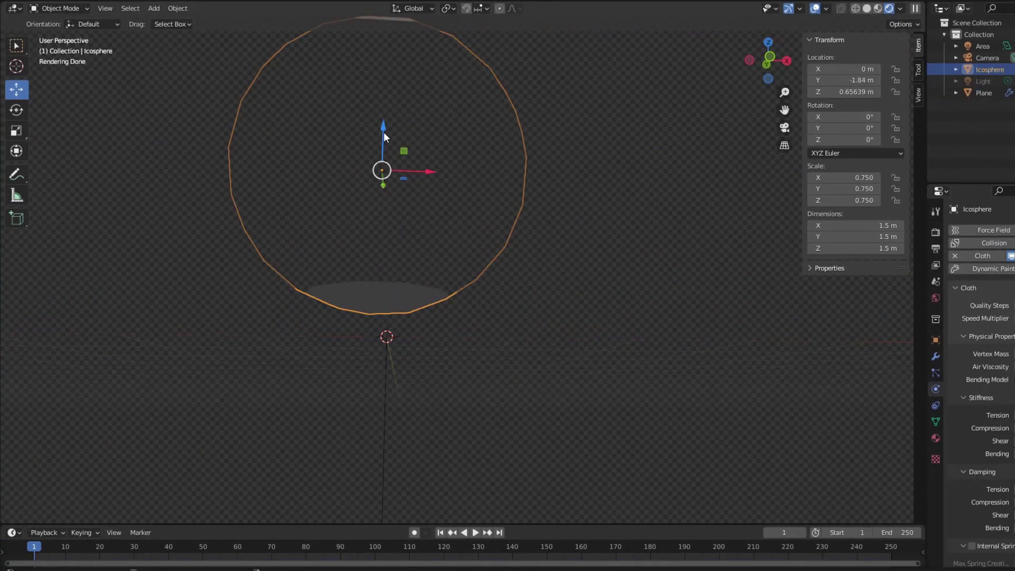
{"action": "left_click_drag", "start_coordinate": [382, 132], "coordinate": [385, 109]}
Step: Return to the camera view and play the animation to preview the inflated cloth sphere
{"action": "scroll", "coordinate": [576, 246], "scroll_direction": "down", "scroll_amount": 3}
{"action": "middle_click_drag", "start_coordinate": [572, 254], "coordinate": [769, 205]}
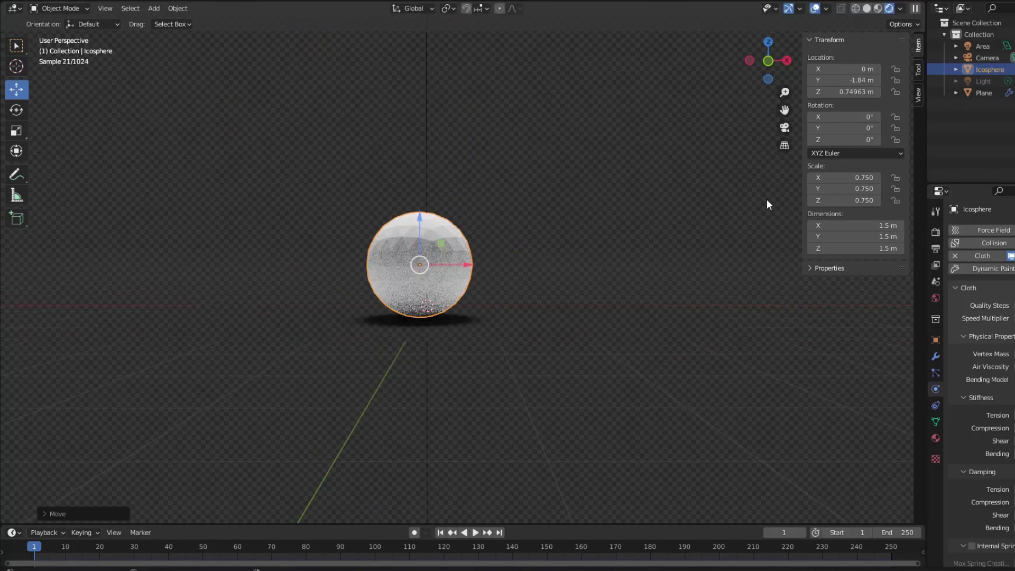
{"action": "left_click", "coordinate": [785, 129]}
{"action": "key", "text": "space"}
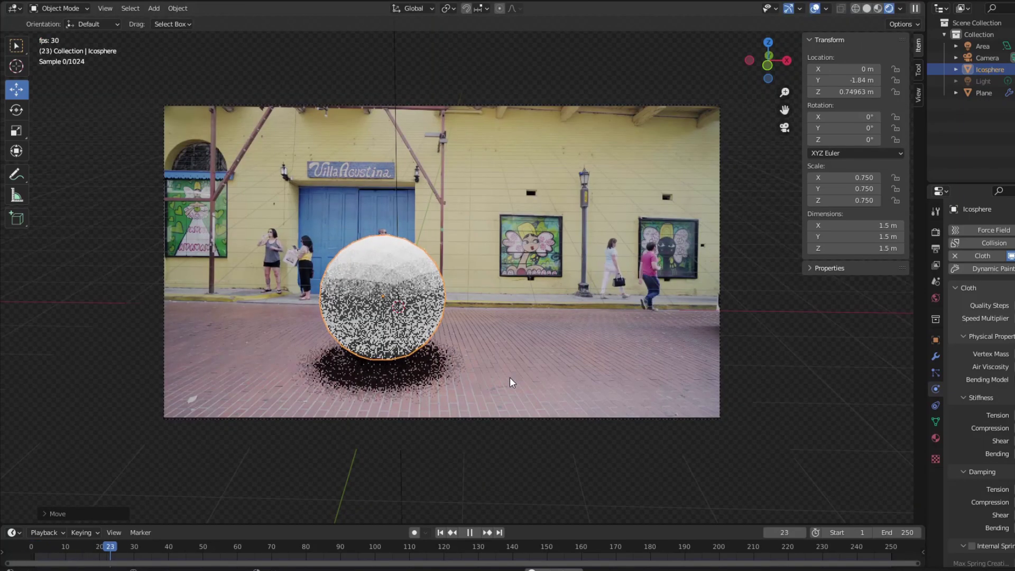
{"action": "key", "text": "space"}
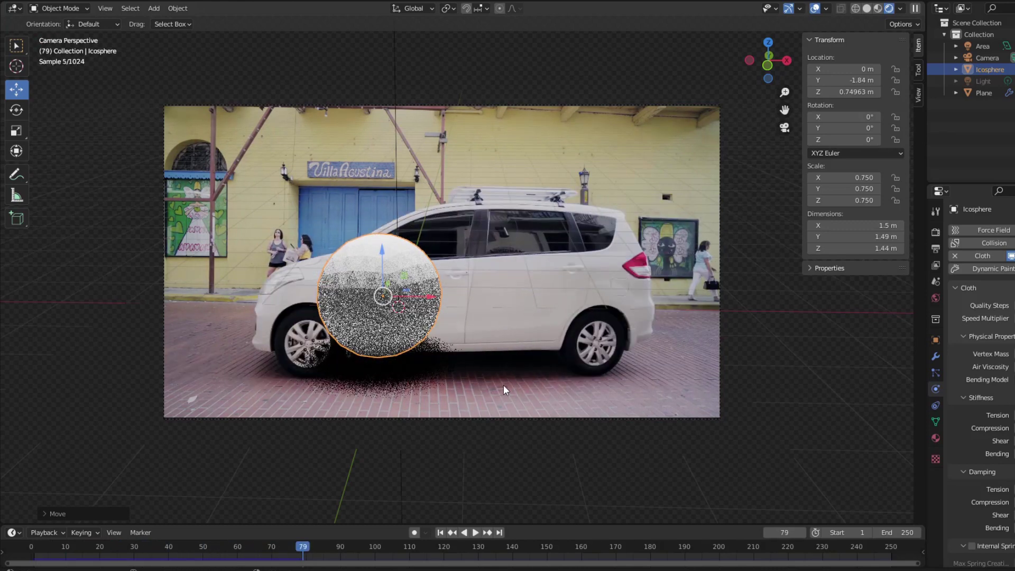
{"action": "key", "text": "shift+a"}
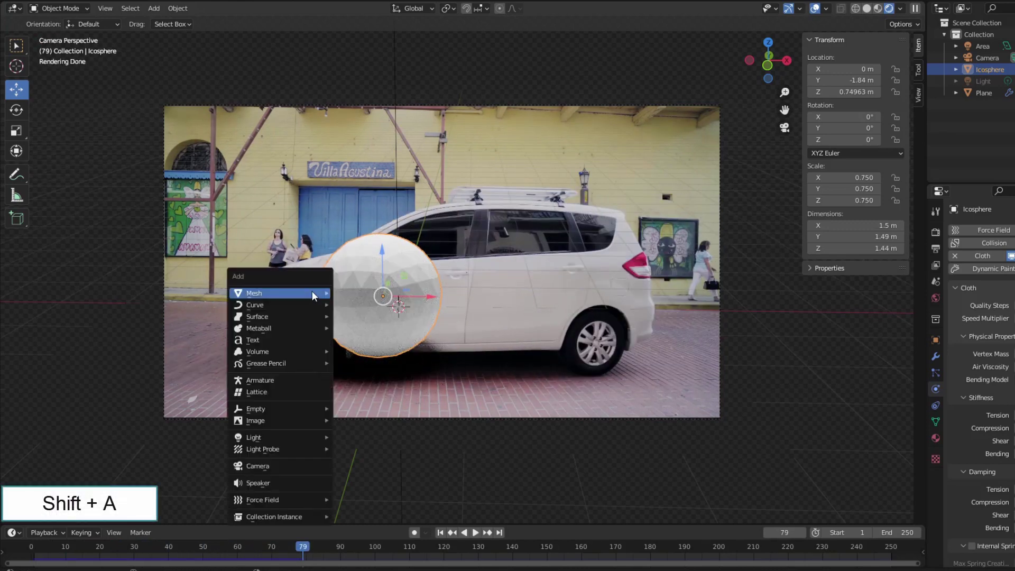
Step: Add a 2 m cube and move it in top view to Y −1.7783 m, level with the sphere
{"action": "mouse_move", "coordinate": [312, 291]}
{"action": "left_click", "coordinate": [365, 306]}
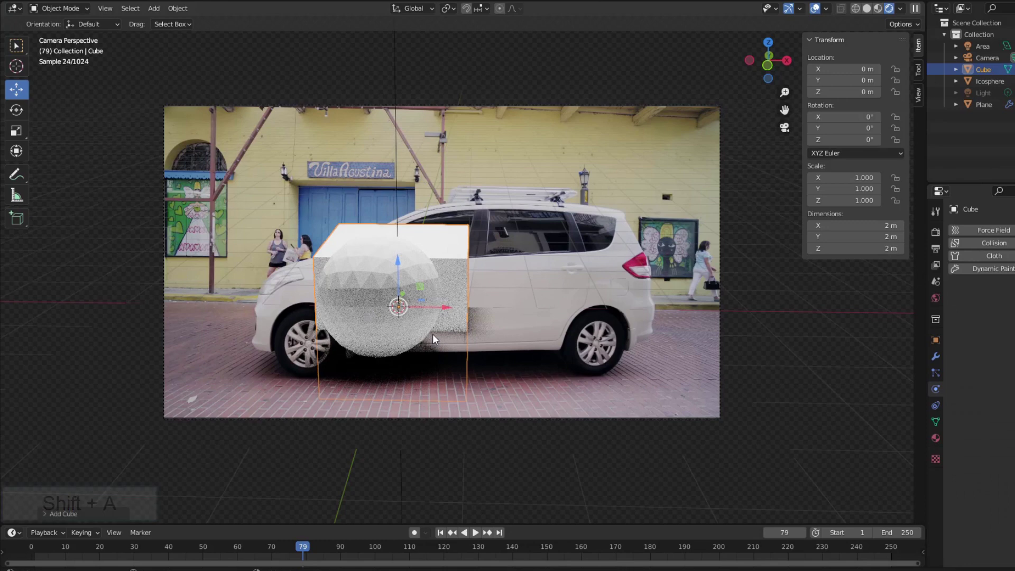
{"action": "key", "text": "KP_7"}
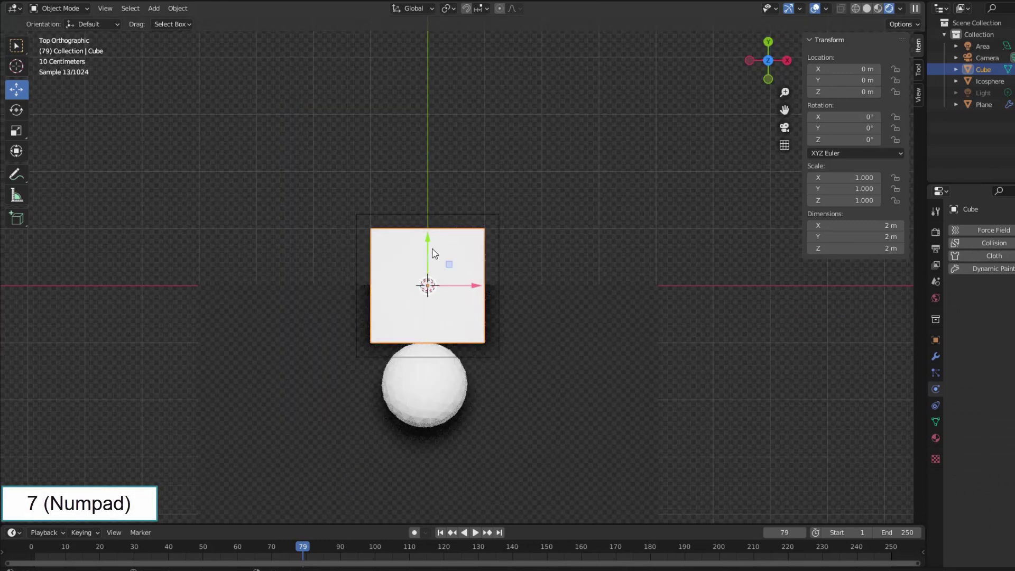
{"action": "left_click_drag", "start_coordinate": [431, 250], "coordinate": [431, 346]}
{"action": "key", "text": "KP_0"}
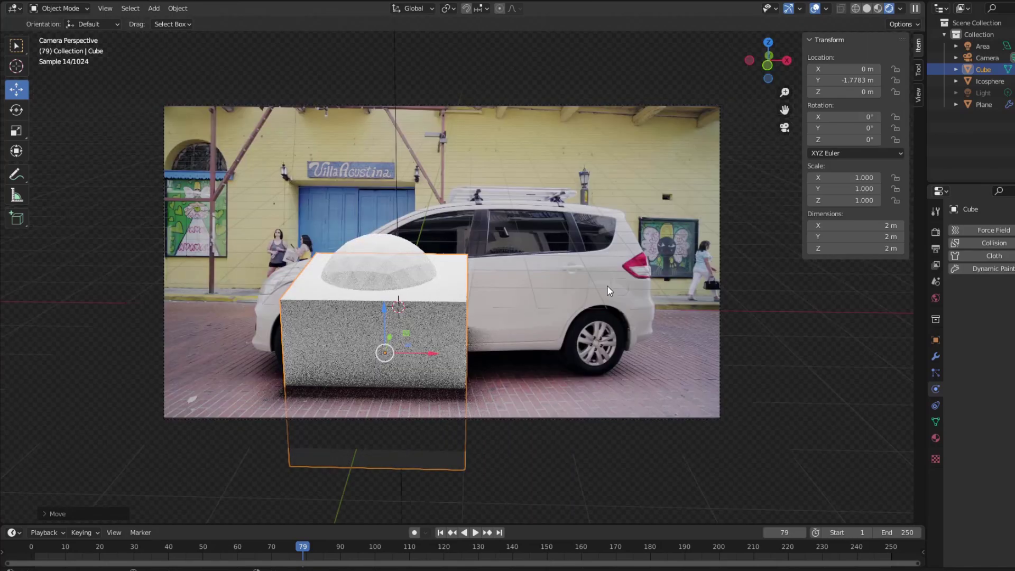
{"action": "key", "text": "s"}
{"action": "key", "text": "z"}
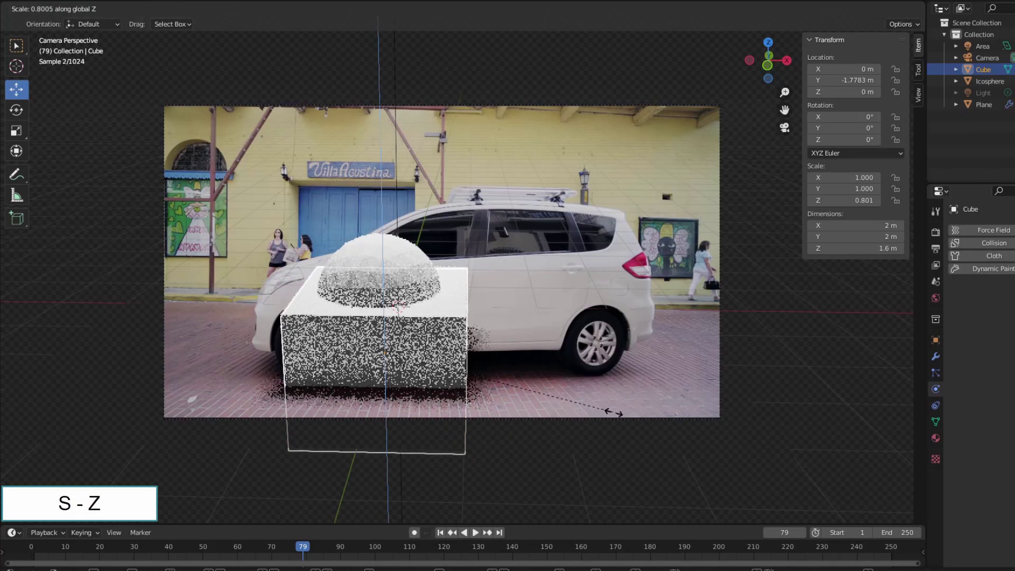
Step: Raise the flattened cube onto the ground and slide it sideways over the car's front
{"action": "left_click", "coordinate": [462, 323]}
{"action": "left_click_drag", "start_coordinate": [381, 318], "coordinate": [383, 278]}
{"action": "scroll", "coordinate": [474, 359], "scroll_direction": "down", "scroll_amount": 20, "text": "alt"}
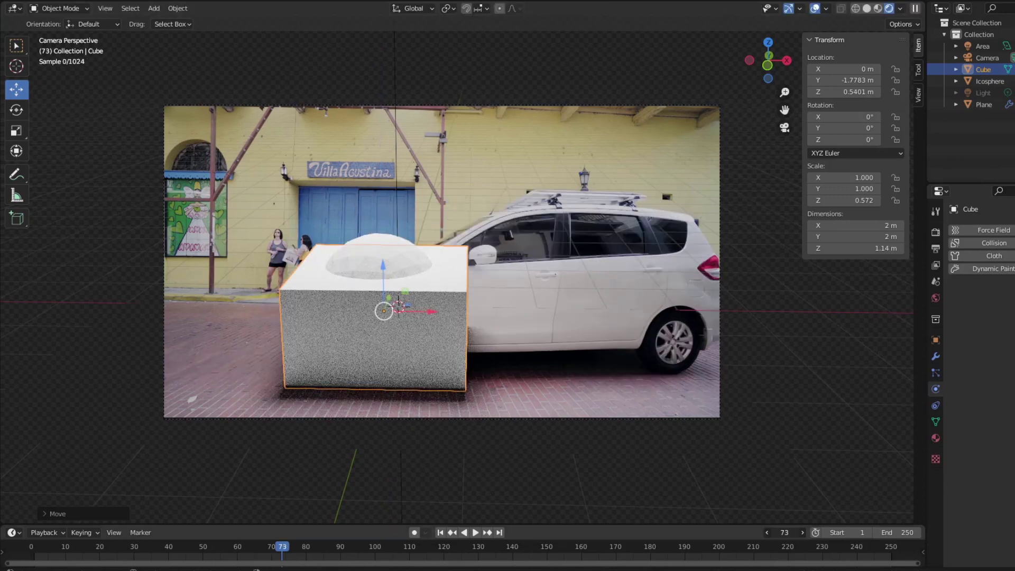
{"action": "left_click_drag", "start_coordinate": [429, 318], "coordinate": [793, 375]}
Step: Flatten the cube further to 0.829 m tall (Z scale 0.414) and lower it onto the road
{"action": "key", "text": "s"}
{"action": "key", "text": "z"}
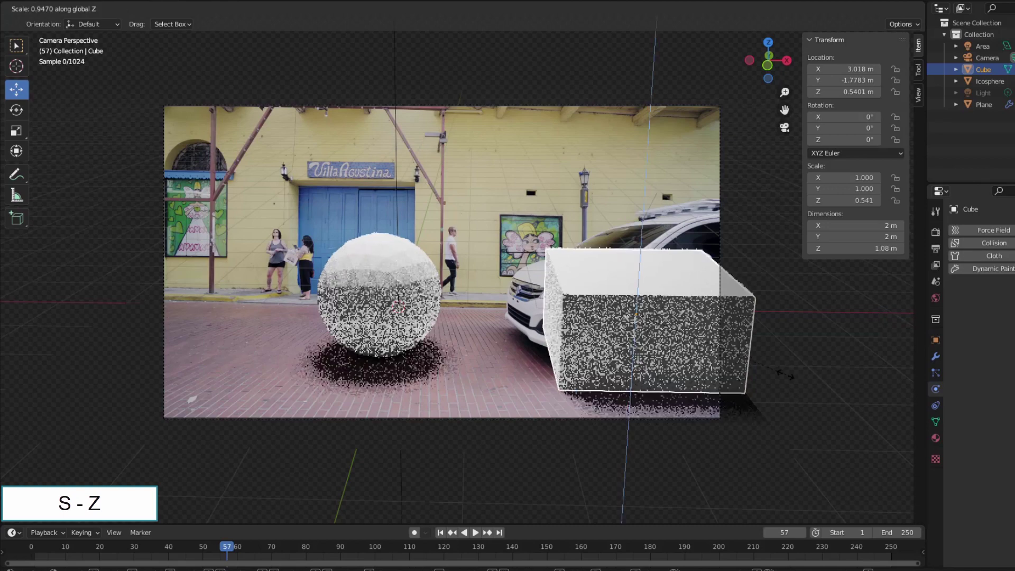
{"action": "left_click", "coordinate": [751, 367]}
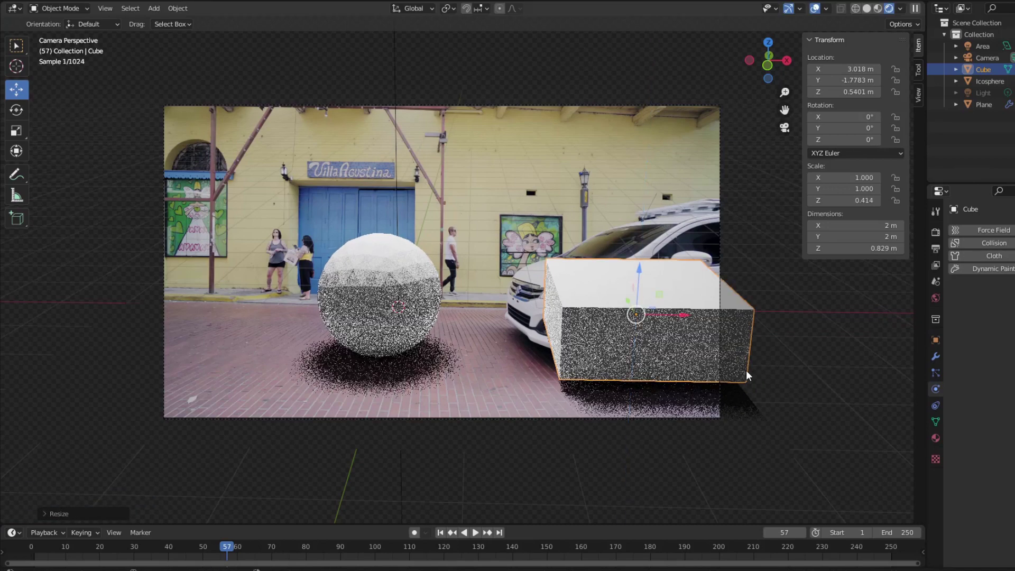
{"action": "left_click_drag", "start_coordinate": [642, 281], "coordinate": [650, 290]}
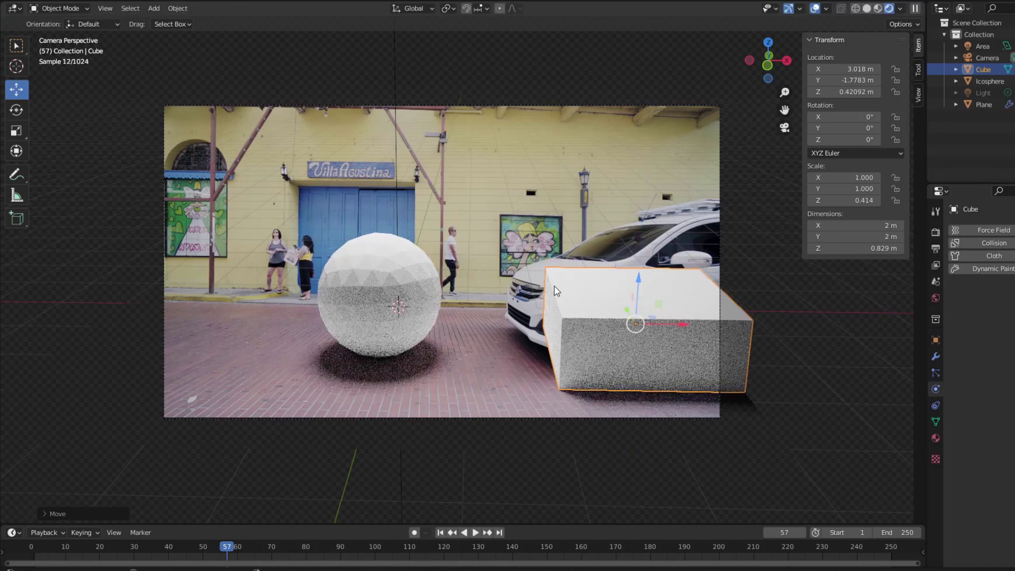
{"action": "left_click", "coordinate": [178, 8]}
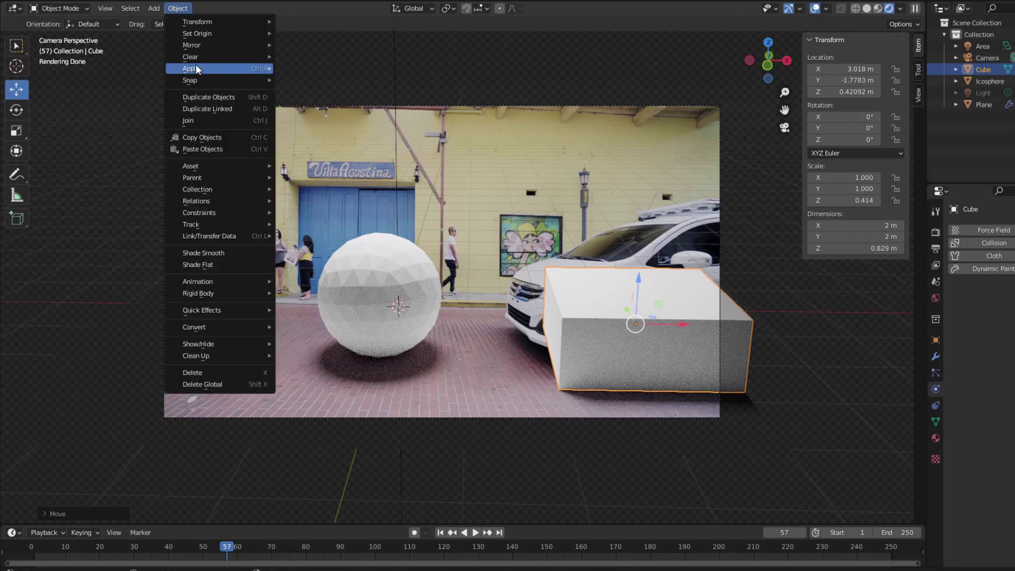
Step: Apply the cube's scale, bevel its leading vertical edge into a rounded corner, and scrub to the car
{"action": "mouse_move", "coordinate": [244, 68]}
{"action": "left_click", "coordinate": [312, 94]}
{"action": "key", "text": "Tab"}
{"action": "key", "text": "2"}
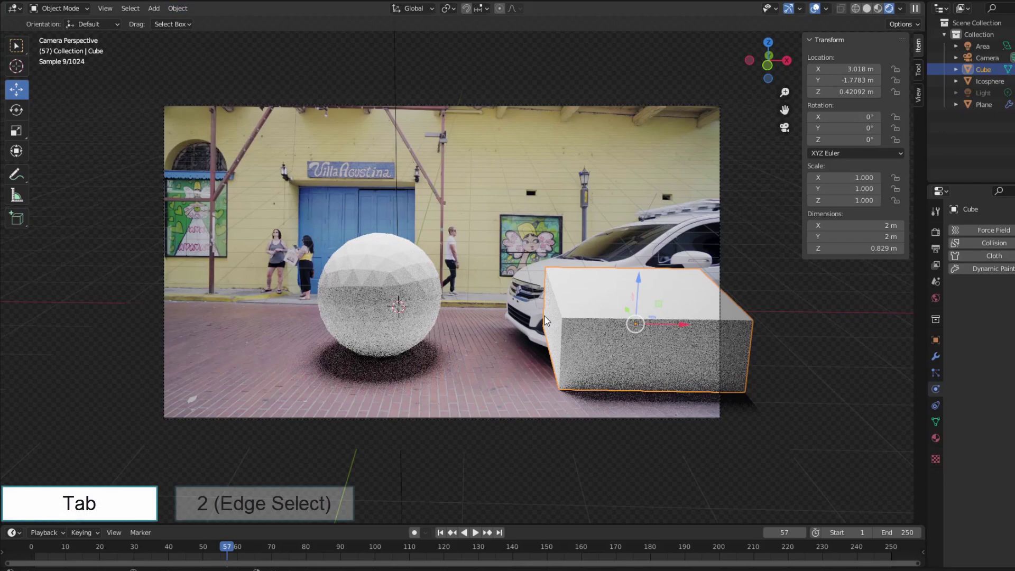
{"action": "left_click", "coordinate": [557, 300]}
{"action": "key", "text": "ctrl+b"}
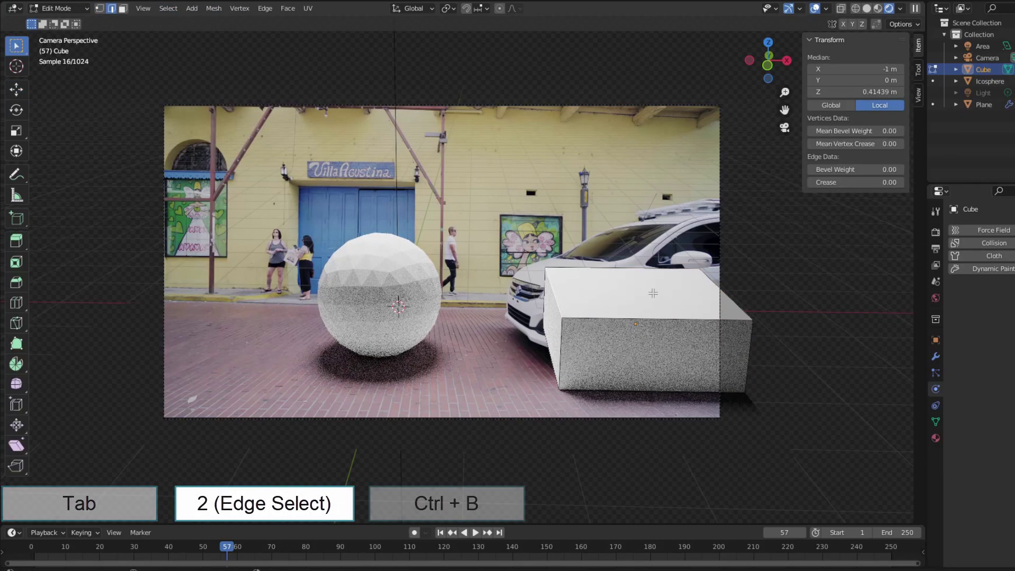
{"action": "scroll", "coordinate": [671, 324], "scroll_direction": "up", "scroll_amount": 4}
{"action": "left_click", "coordinate": [674, 326]}
{"action": "key", "text": "Tab"}
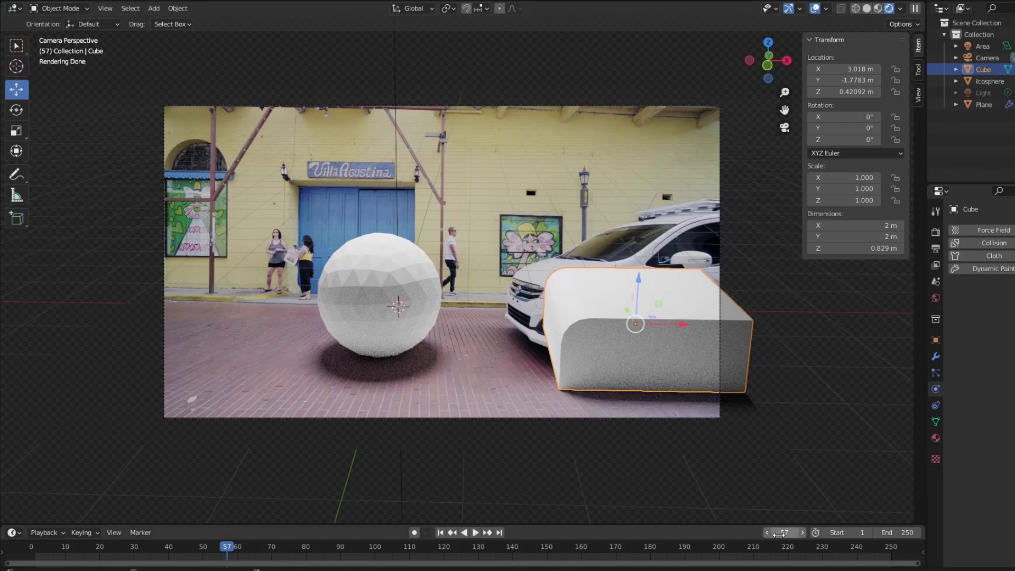
{"action": "mouse_move", "coordinate": [779, 534]}
{"action": "left_mouse_down"}
{"action": "mouse_move", "coordinate": [831, 534]}
{"action": "mouse_move", "coordinate": [777, 531]}
{"action": "left_mouse_up"}
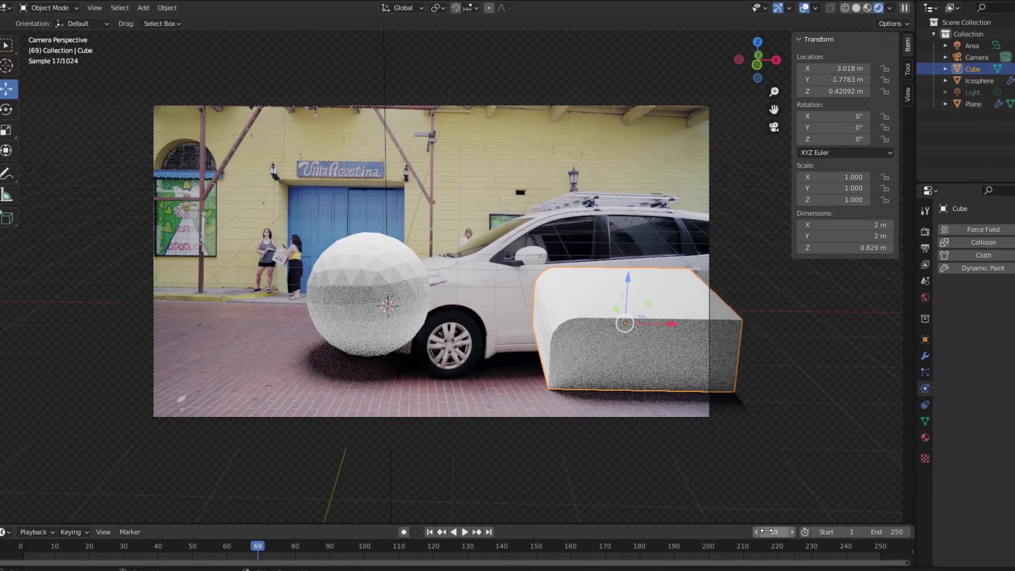
Step: Hide the Icosphere, slide the cube over the car and keyframe its location at frame 69
{"action": "left_click", "coordinate": [992, 75]}
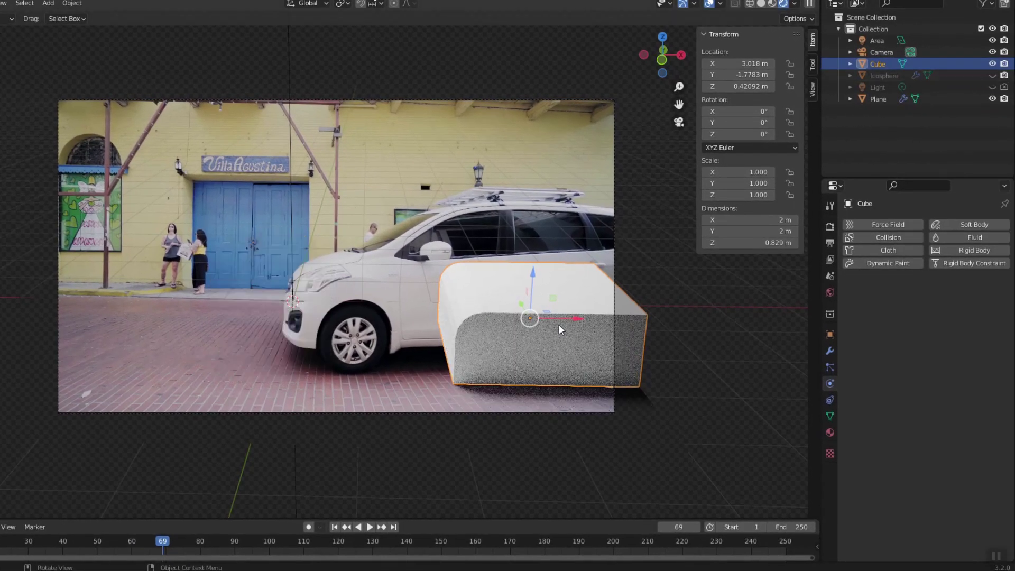
{"action": "left_click_drag", "start_coordinate": [562, 330], "coordinate": [414, 325]}
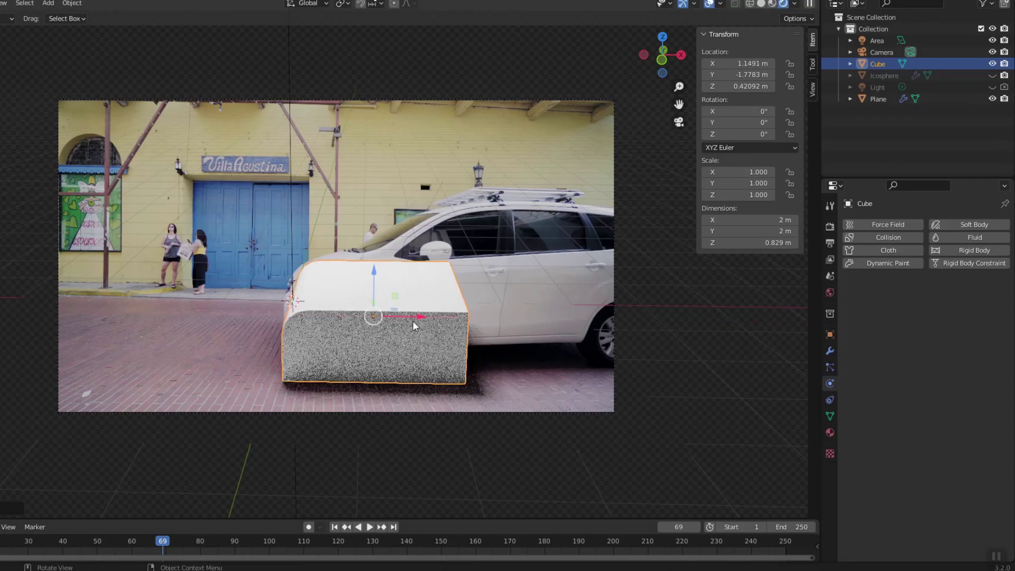
{"action": "key", "text": "i"}
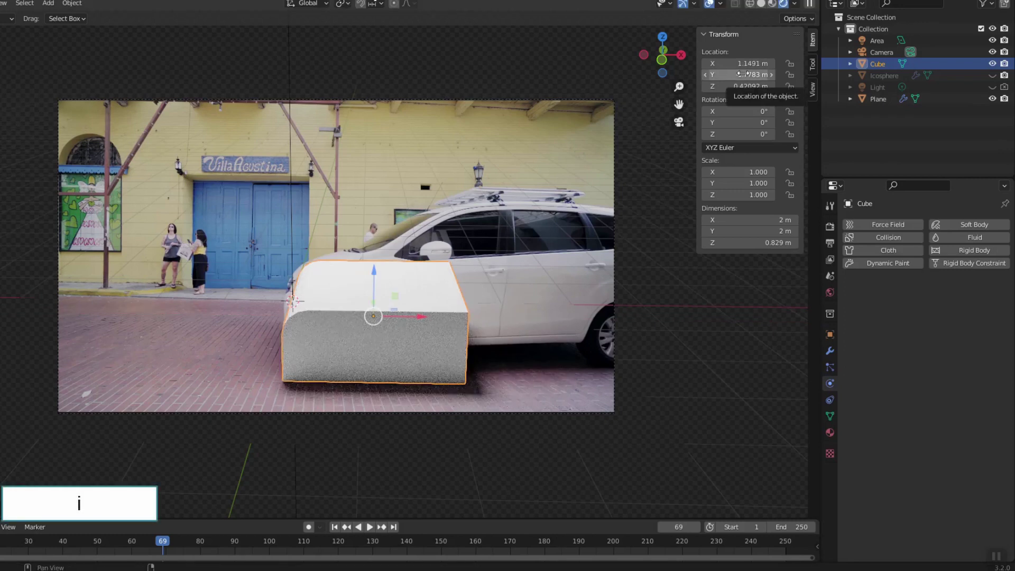
{"action": "key", "text": "i"}
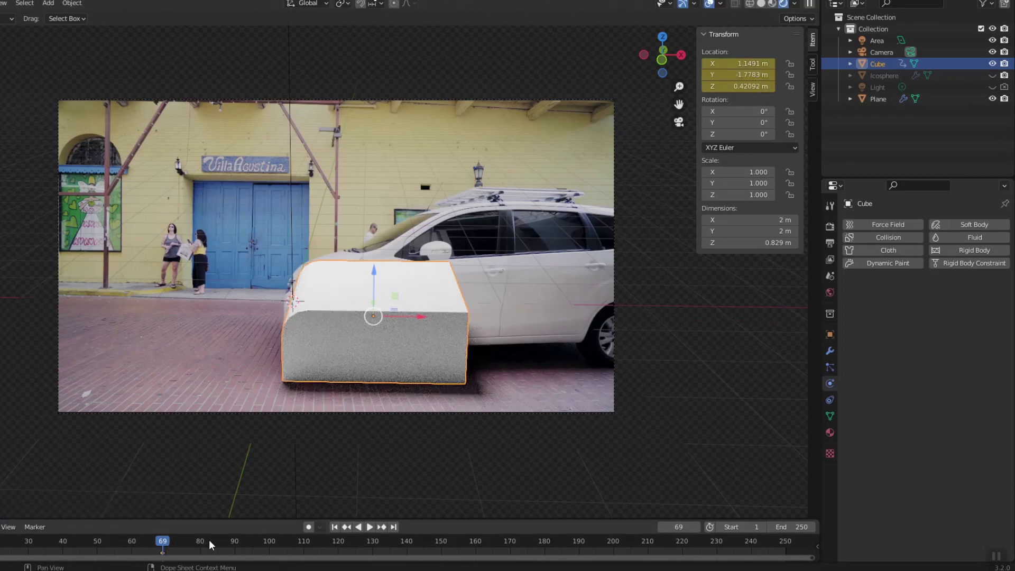
Step: Advance to frame 84, move the cube along X over the car and keyframe it
{"action": "key", "text": "space"}
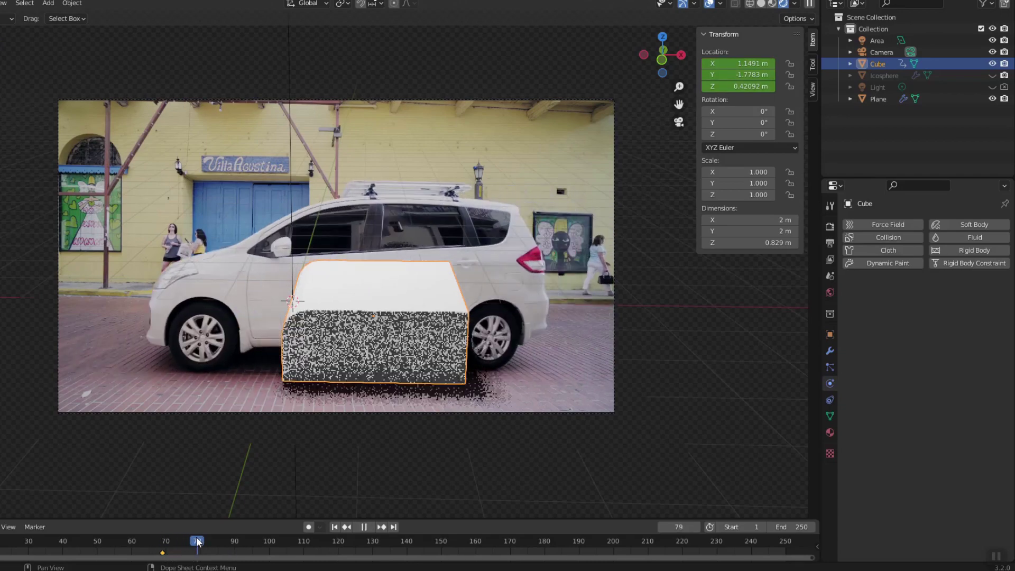
{"action": "key", "text": "space"}
{"action": "key", "text": "g"}
{"action": "key", "text": "x"}
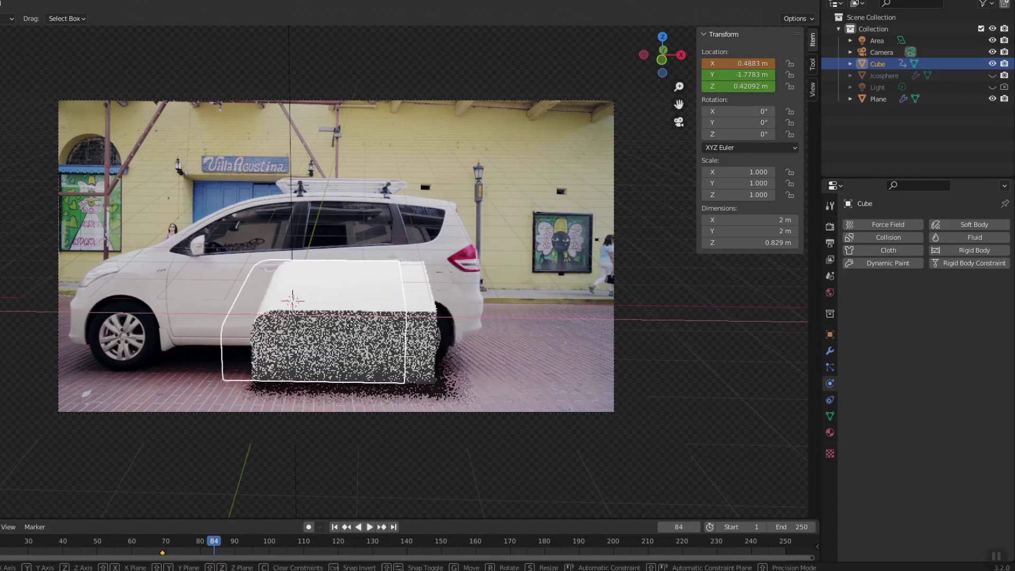
{"action": "key", "text": "Return"}
{"action": "key", "text": "i"}
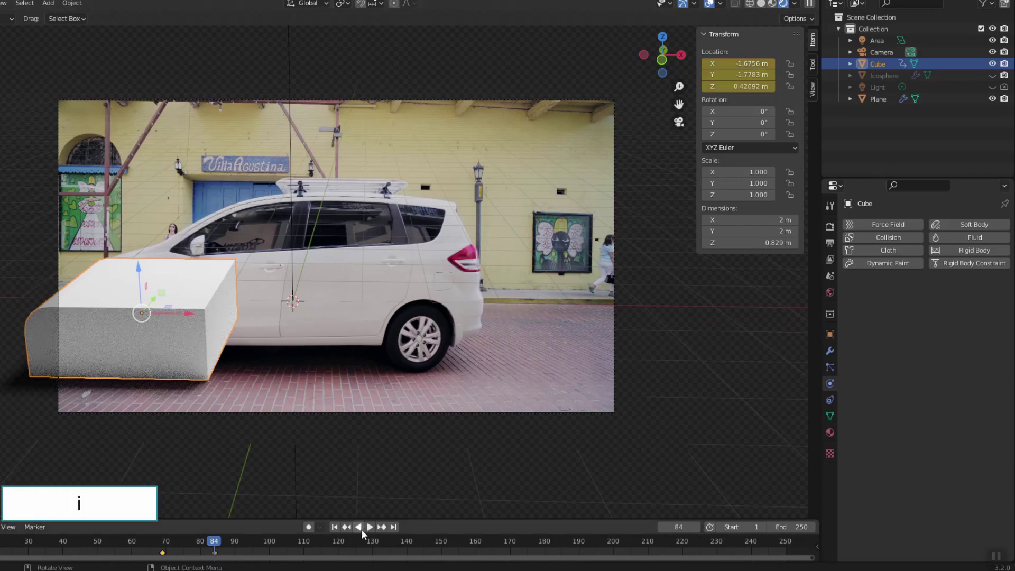
Step: Go back to frame 43 and reposition the cube along X at the car
{"action": "left_click_drag", "start_coordinate": [224, 544], "coordinate": [73, 556]}
{"action": "key", "text": "g"}
{"action": "key", "text": "x"}
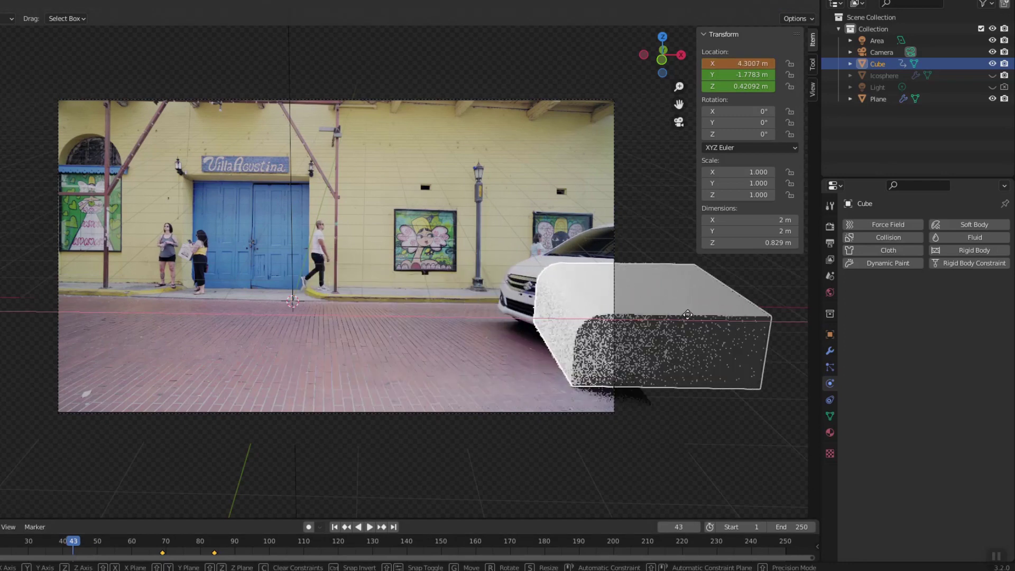
{"action": "left_click", "coordinate": [696, 315]}
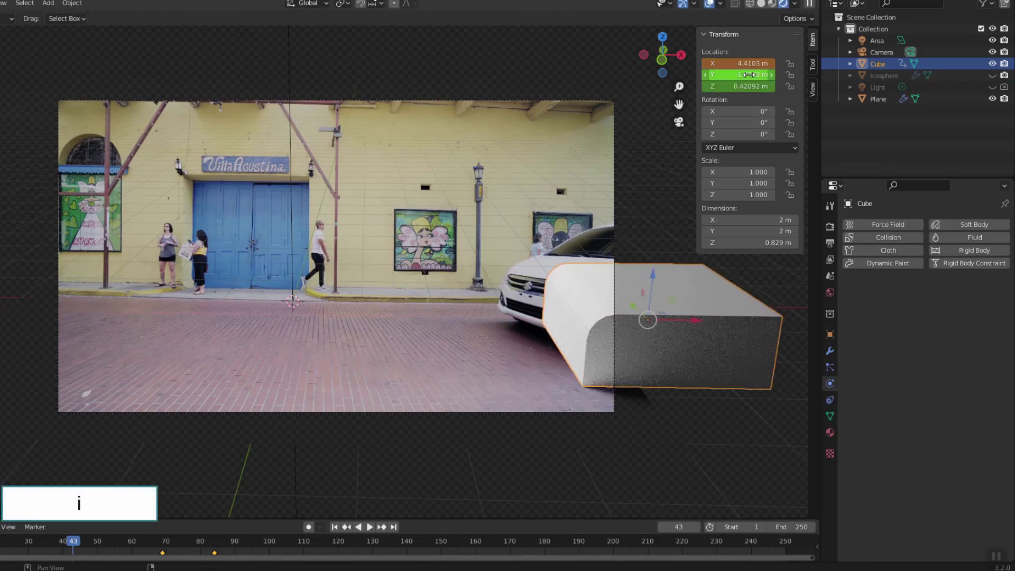
Step: Set the cube's keyframes to Linear interpolation, return to frame 1 and add Collision physics
{"action": "right_click", "coordinate": [220, 551]}
{"action": "mouse_move", "coordinate": [192, 478]}
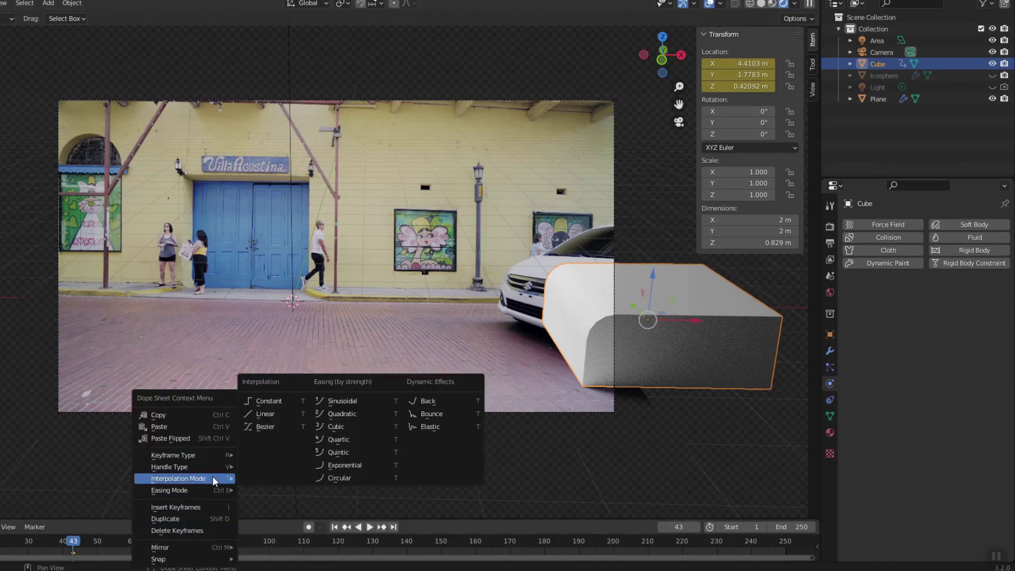
{"action": "left_click", "coordinate": [274, 413]}
{"action": "left_click", "coordinate": [333, 527]}
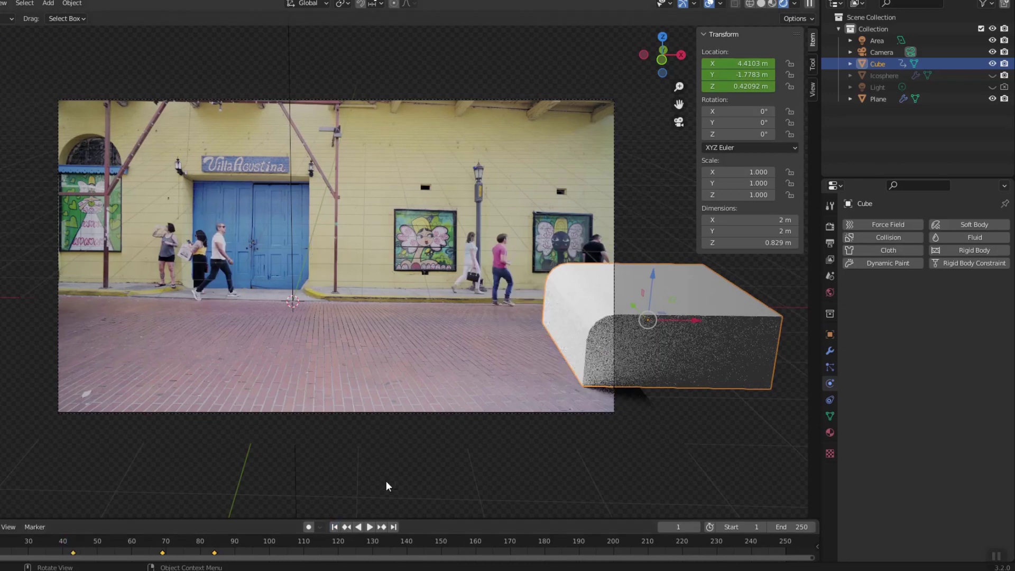
{"action": "left_click", "coordinate": [881, 238]}
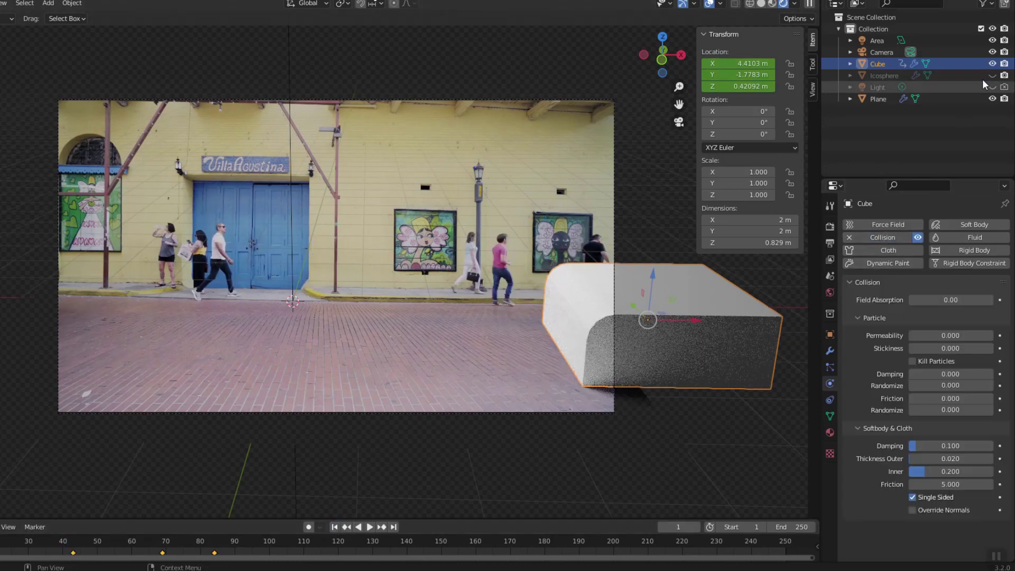
Step: Hide the Cube, show the Icosphere, preview the cloth playback, rewind to frame 1 and select the Icosphere
{"action": "left_click", "coordinate": [994, 64]}
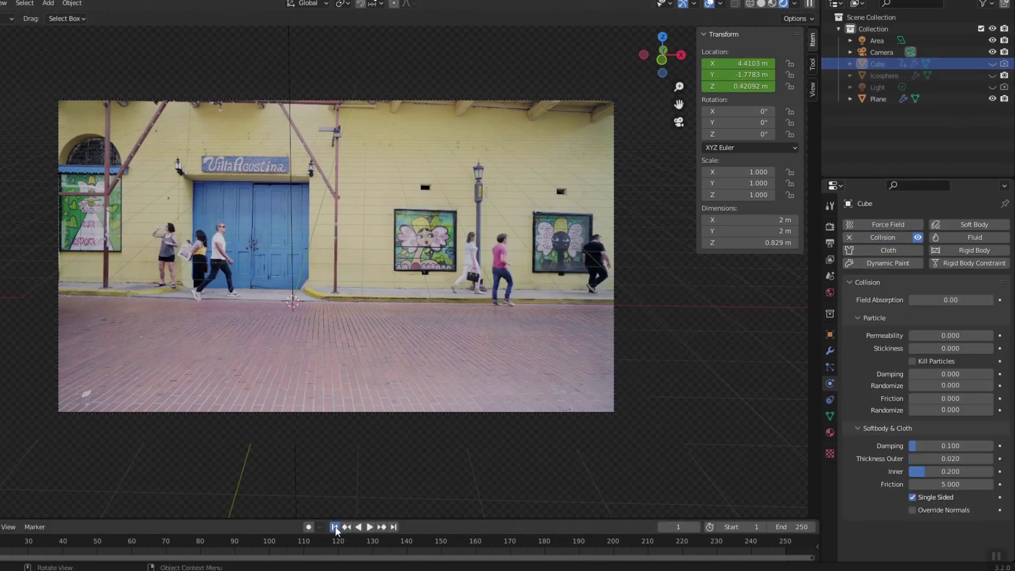
{"action": "left_click", "coordinate": [992, 75]}
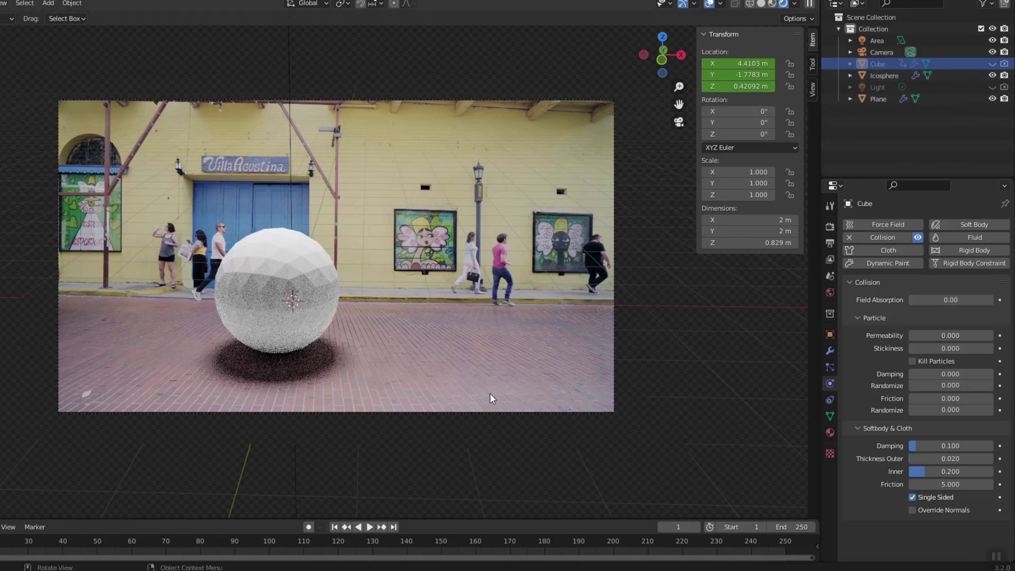
{"action": "key", "text": "space"}
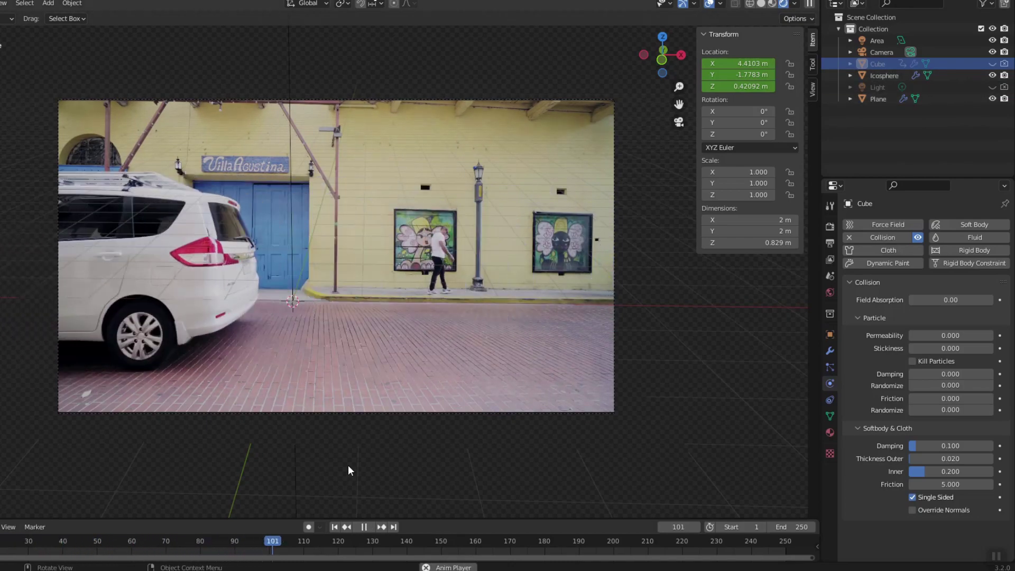
{"action": "key", "text": "space"}
{"action": "left_click", "coordinate": [334, 527]}
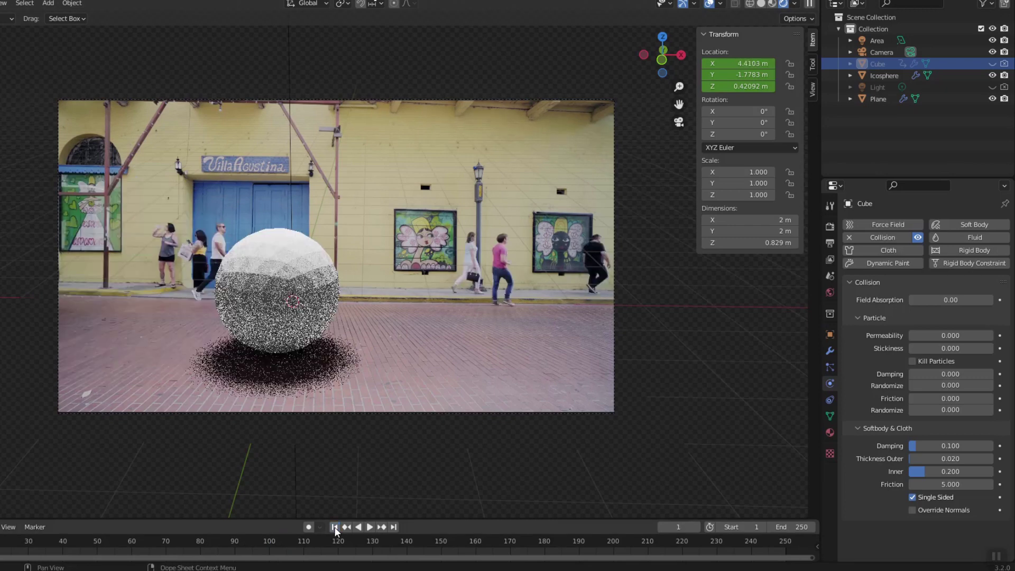
{"action": "left_click", "coordinate": [303, 306]}
Step: Add a Subdivision Surface modifier to the icosphere
{"action": "left_click", "coordinate": [829, 351]}
{"action": "left_click", "coordinate": [933, 224]}
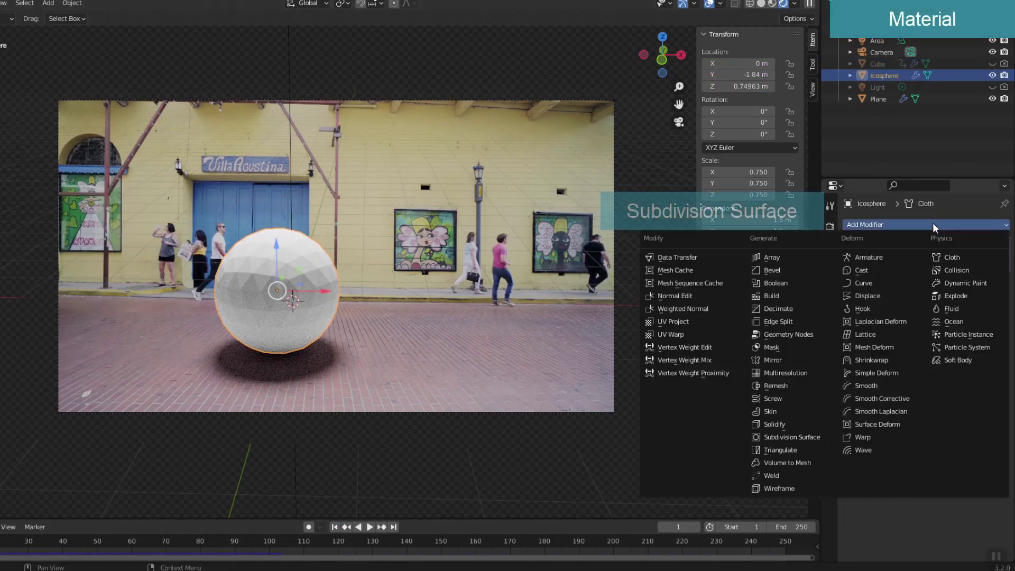
{"action": "left_click", "coordinate": [803, 437]}
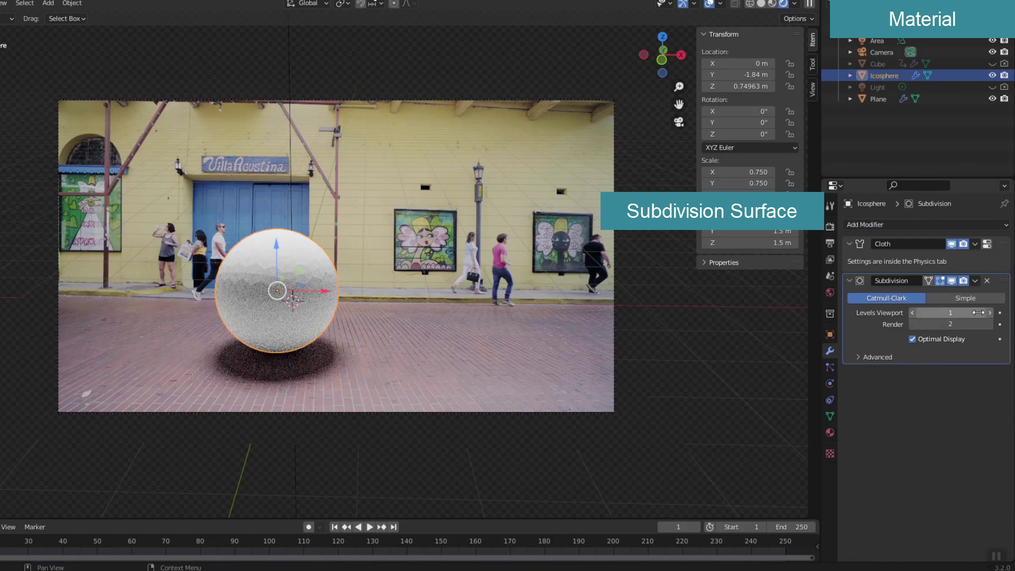
Step: Give the icosphere a new green material with roughness 0.083 and play the animation
{"action": "left_click", "coordinate": [830, 432]}
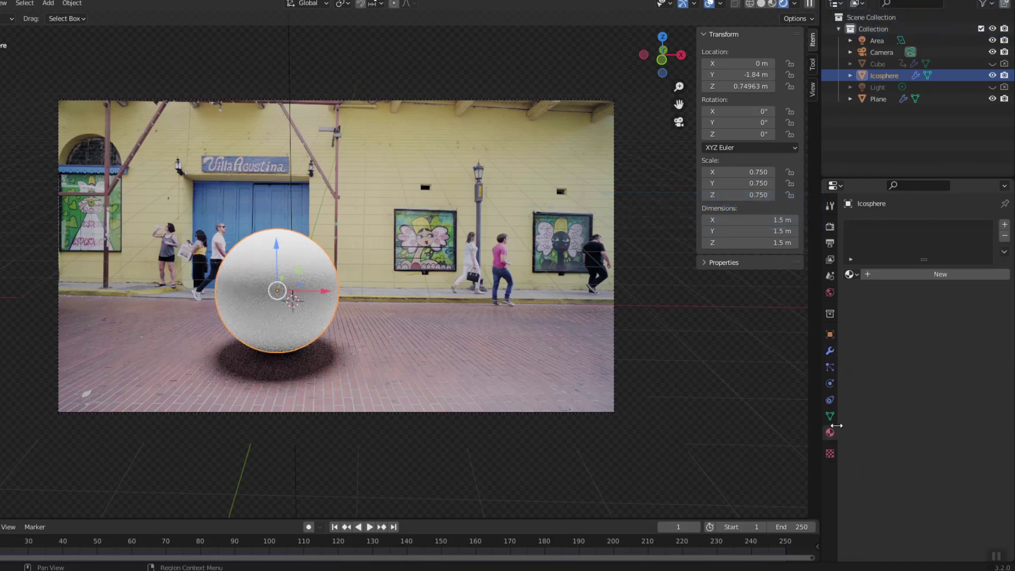
{"action": "left_click", "coordinate": [906, 275]}
{"action": "left_click", "coordinate": [956, 376]}
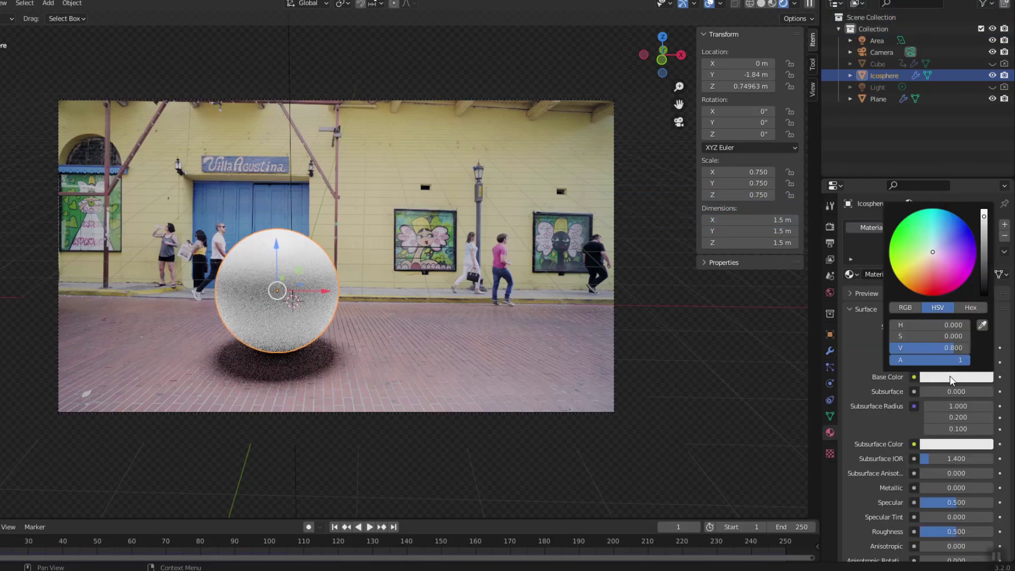
{"action": "left_click", "coordinate": [902, 259]}
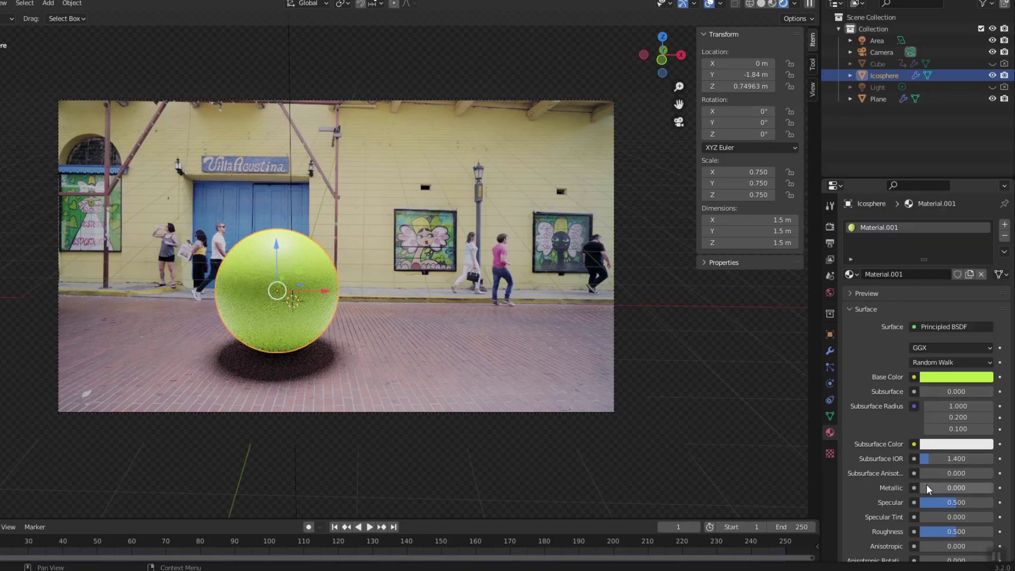
{"action": "left_click_drag", "start_coordinate": [956, 531], "coordinate": [926, 531]}
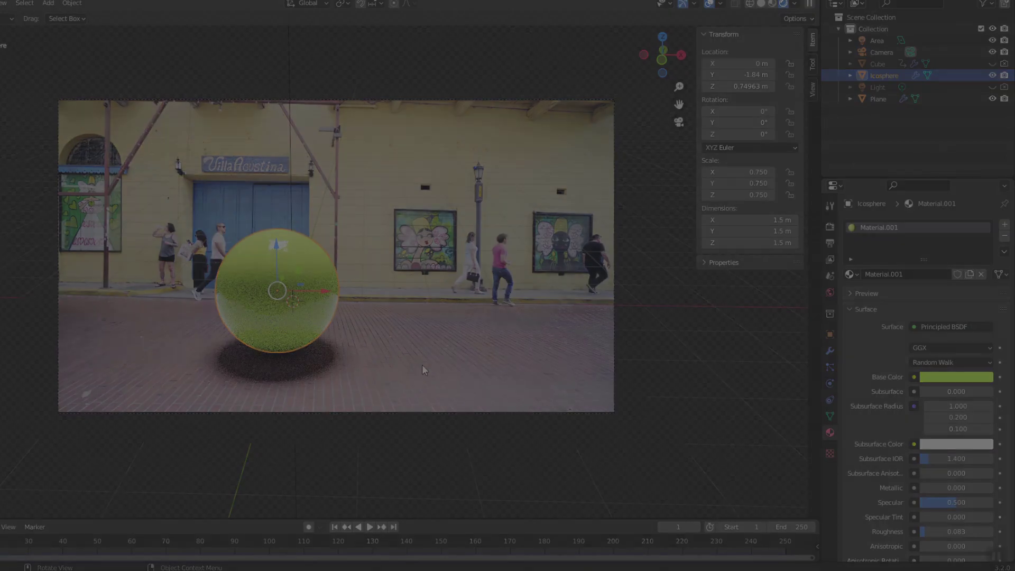
{"action": "key", "text": "space"}
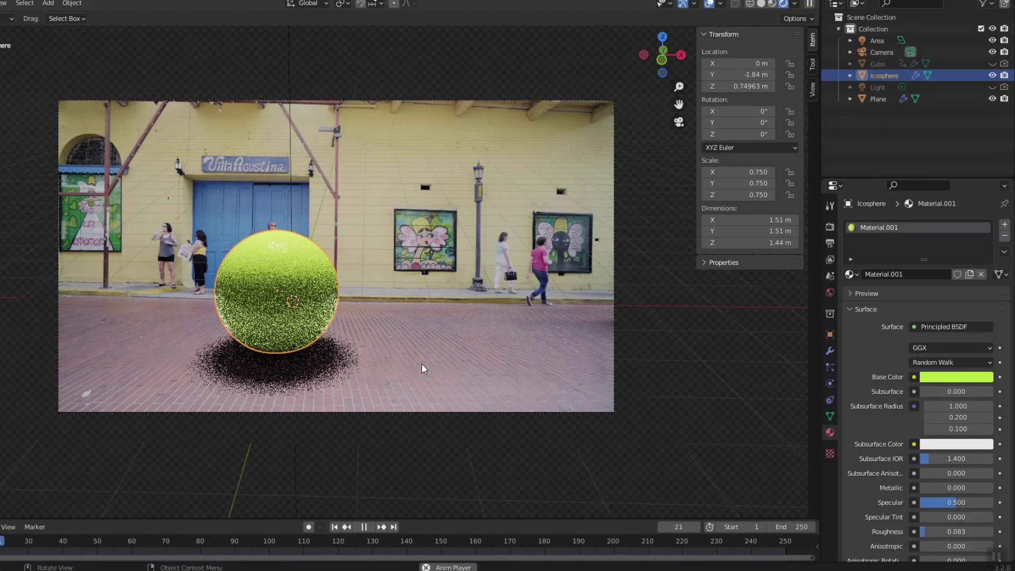